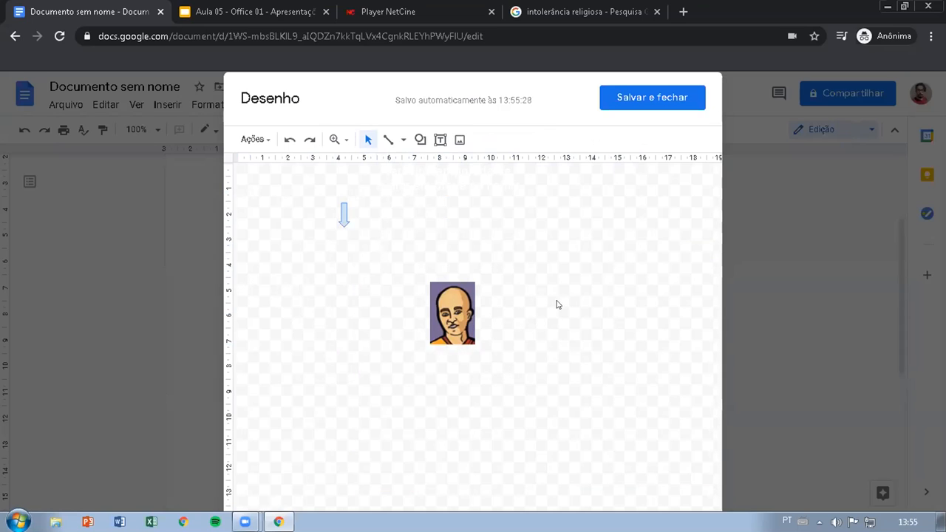
Extend the crop of the portrait in the drawing to show the people gathered around the table with paper boats
click(450, 304)
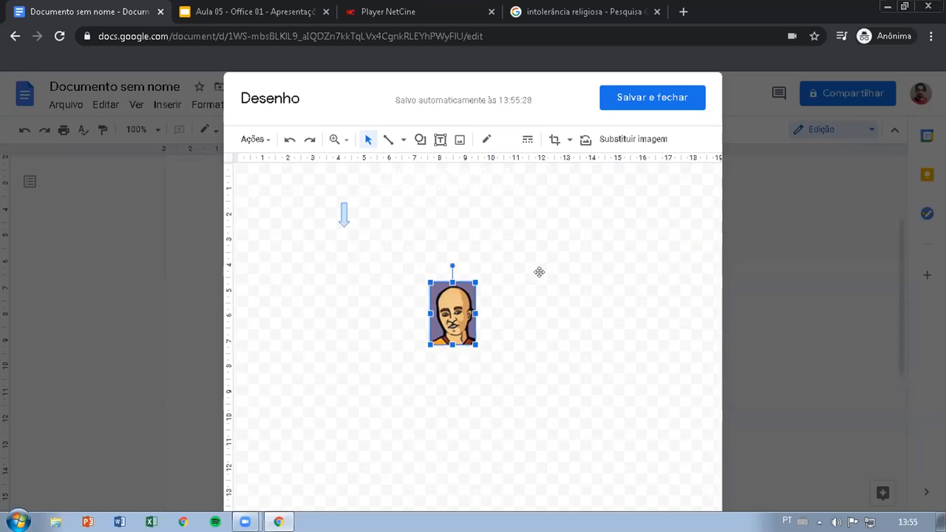
click(646, 273)
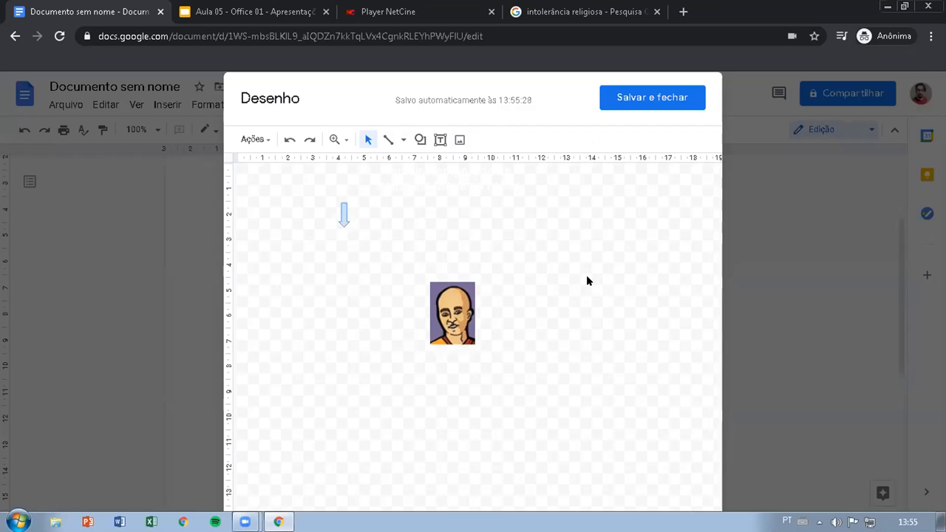
click(459, 297)
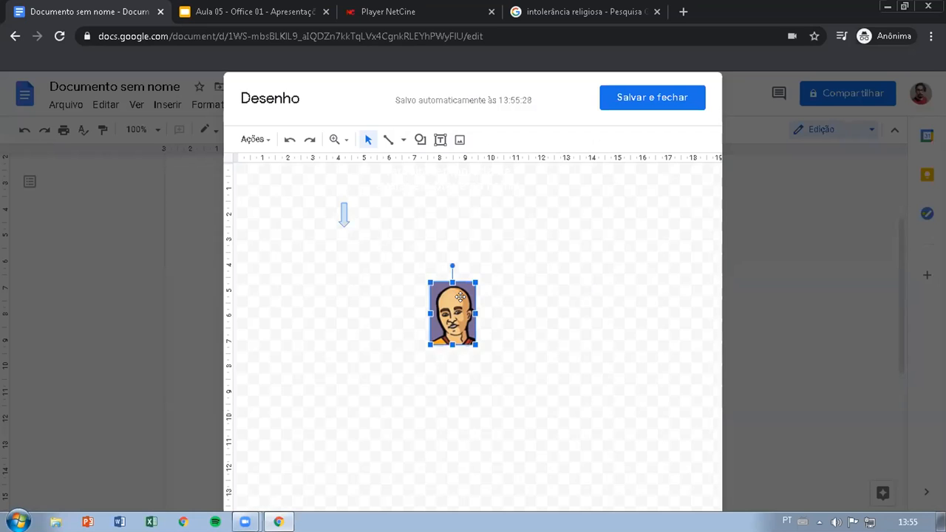
double_click(460, 297)
drag(428, 282, 332, 233)
drag(559, 403, 655, 468)
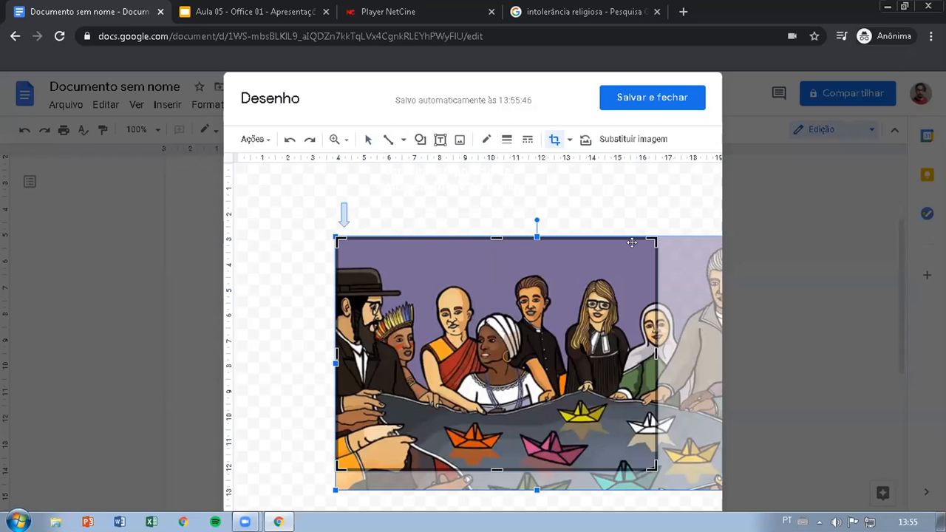
click(616, 187)
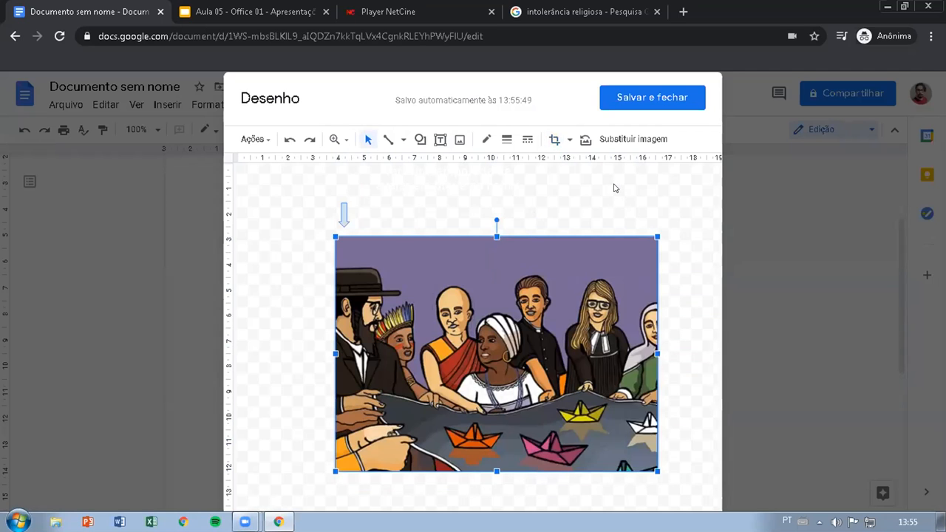
Undo the crop changes until the full captioned picture is restored, and save and close the drawing
key(ctrl+z)
key(ctrl+z)
key(ctrl+z)
key(ctrl+z)
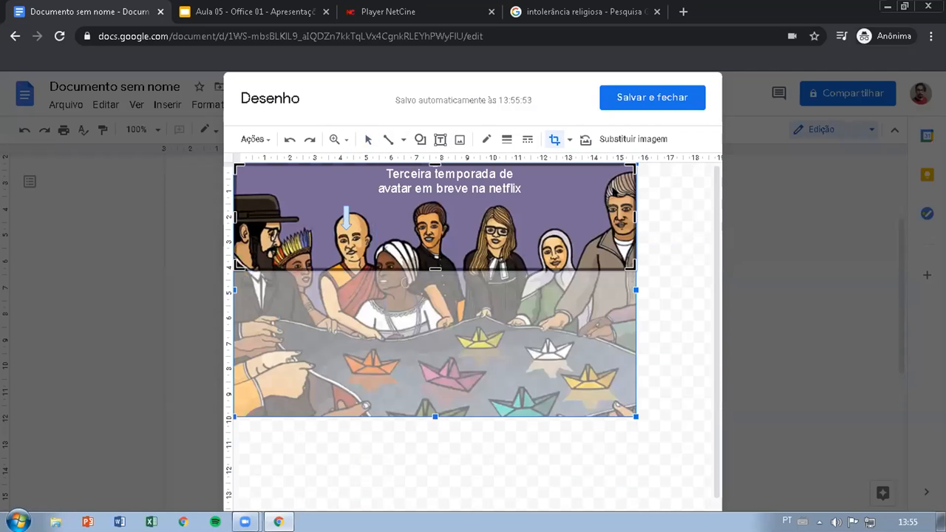
key(ctrl+z)
key(ctrl+z)
key(ctrl+z)
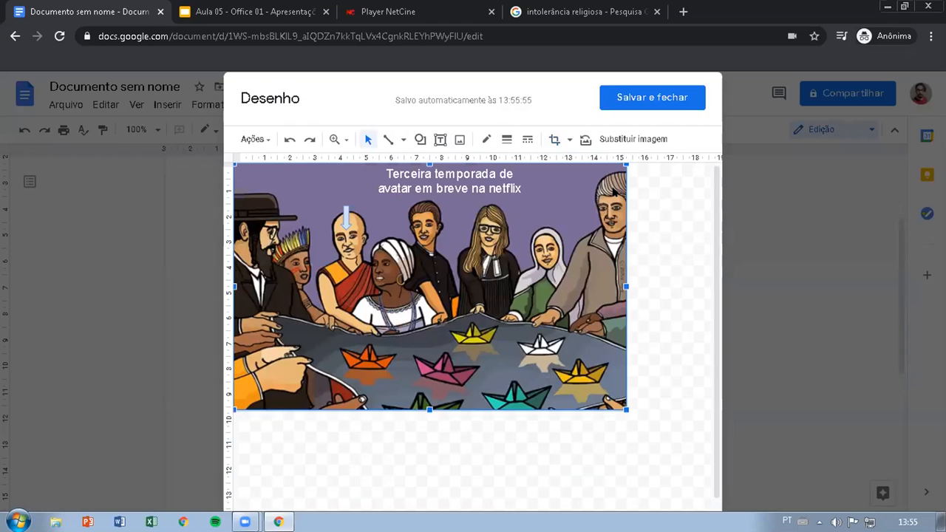
click(694, 247)
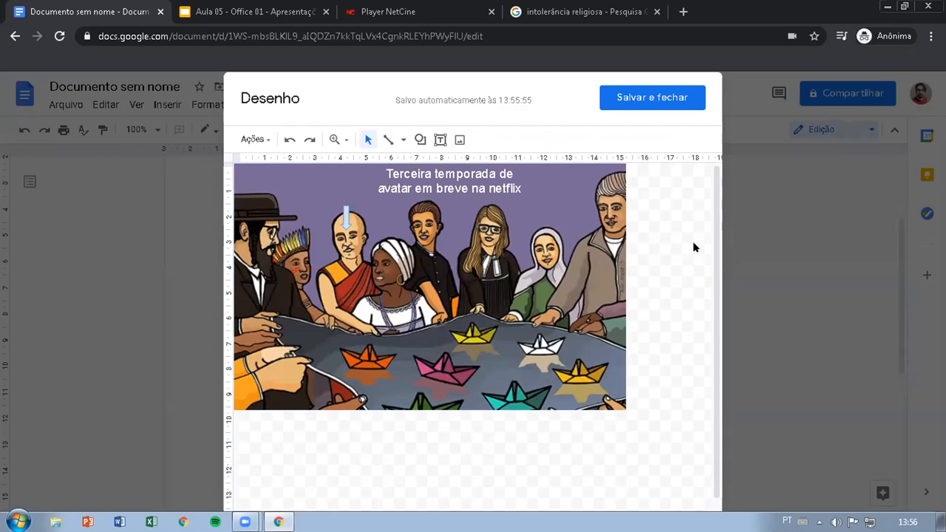
click(637, 101)
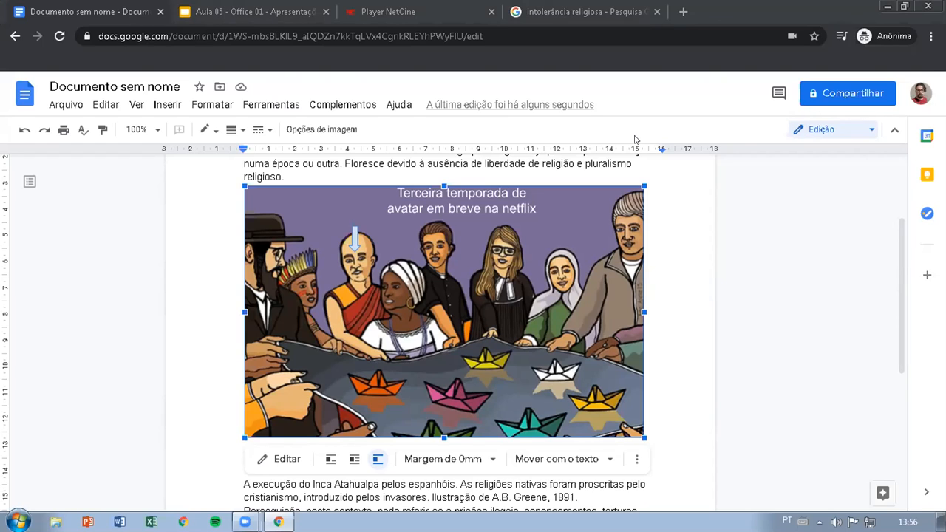
Place the text cursor on the blank line below the table in the document
click(756, 264)
scroll(591, 292, down, 1)
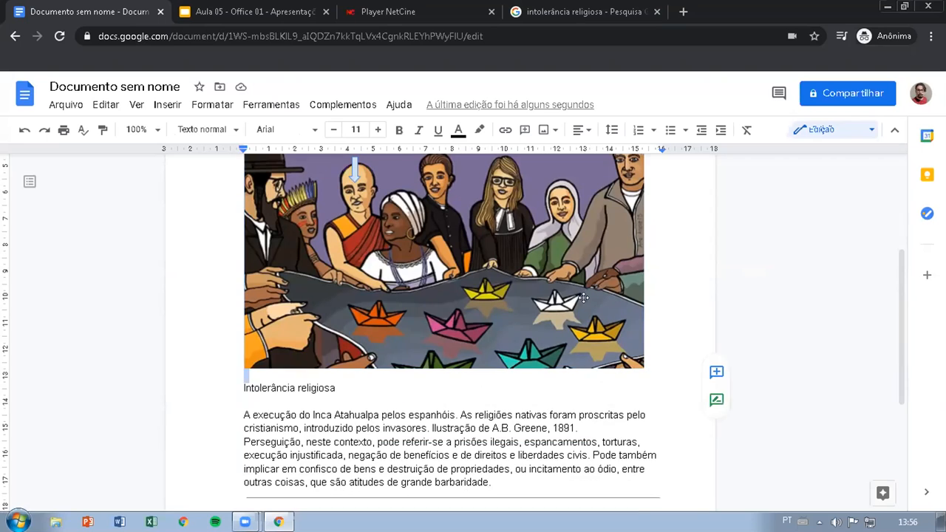
scroll(733, 270, up, 3)
scroll(562, 285, down, 3)
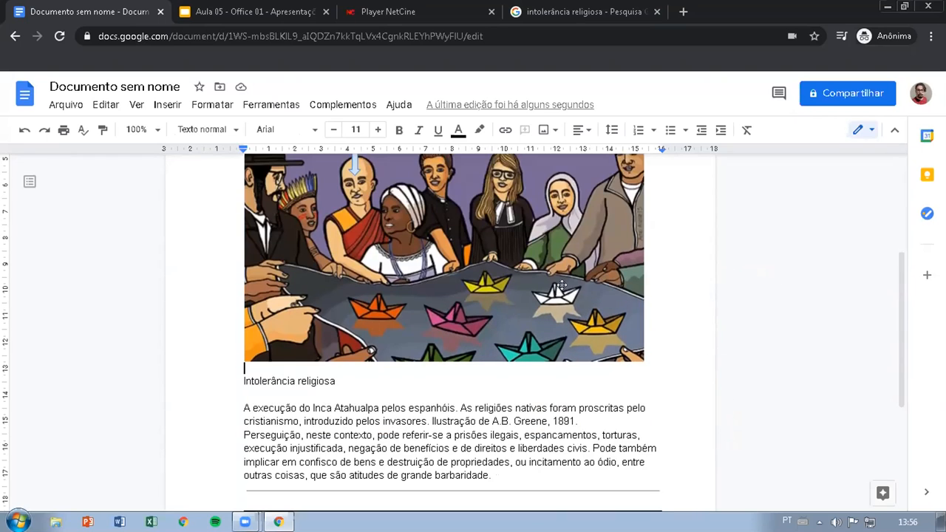
scroll(564, 229, down, 1)
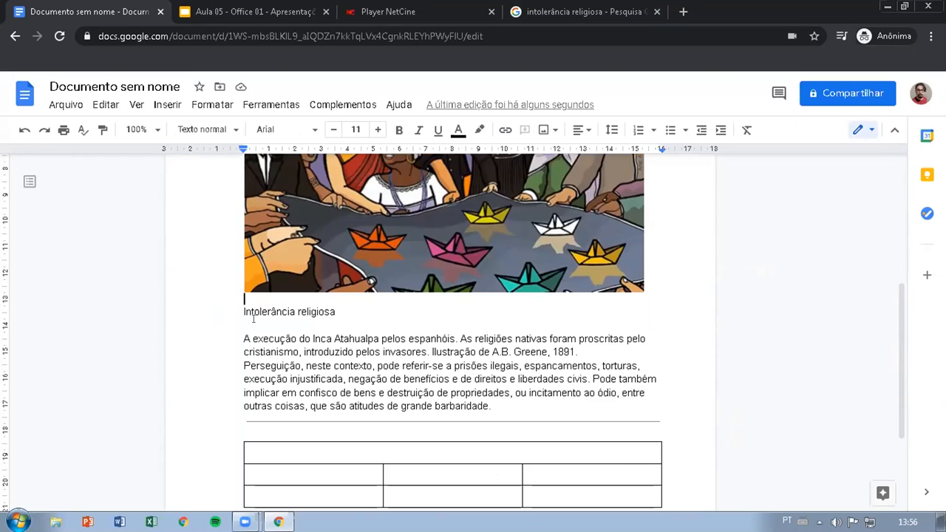
scroll(492, 340, down, 2)
click(384, 391)
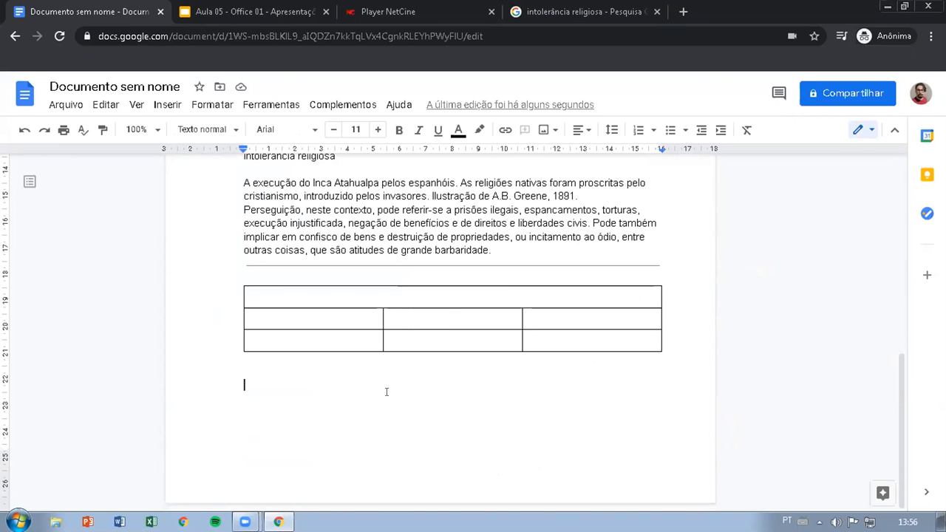
Insert the pink Caarj group illustration from the open "intolerância religiosa" image results into the document below the table
click(572, 11)
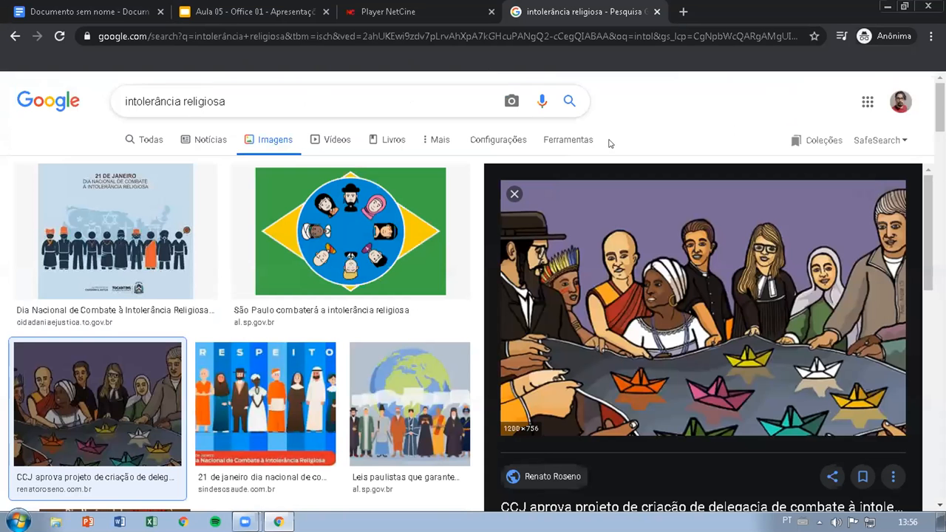
scroll(407, 284, down, 9)
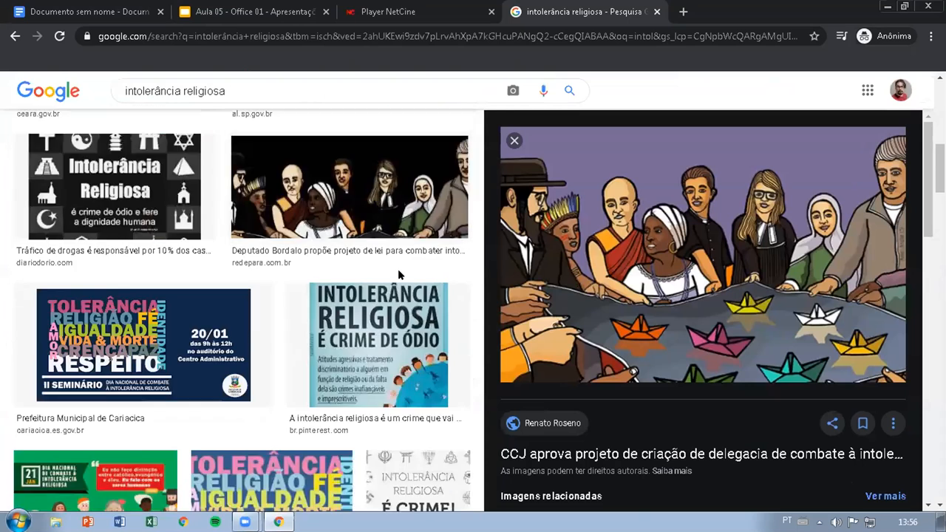
scroll(397, 266, down, 3)
scroll(221, 255, up, 2)
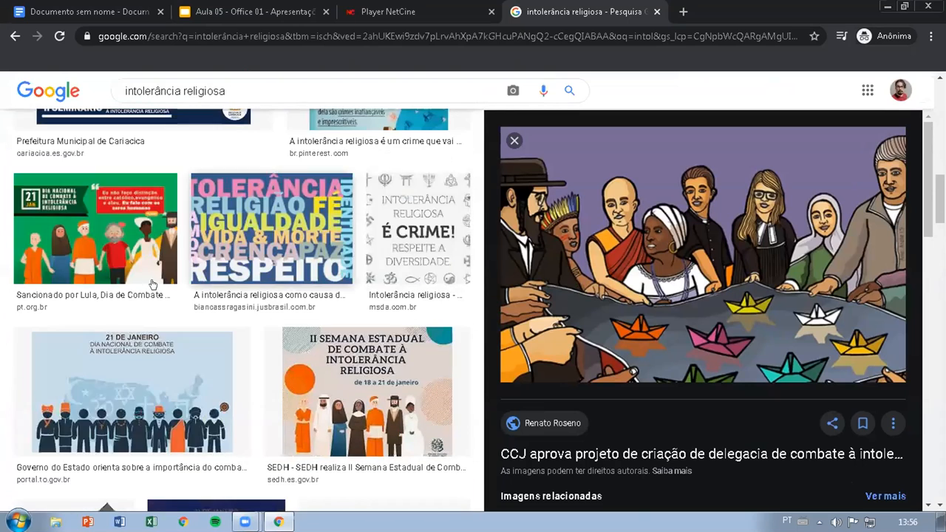
scroll(262, 264, down, 3)
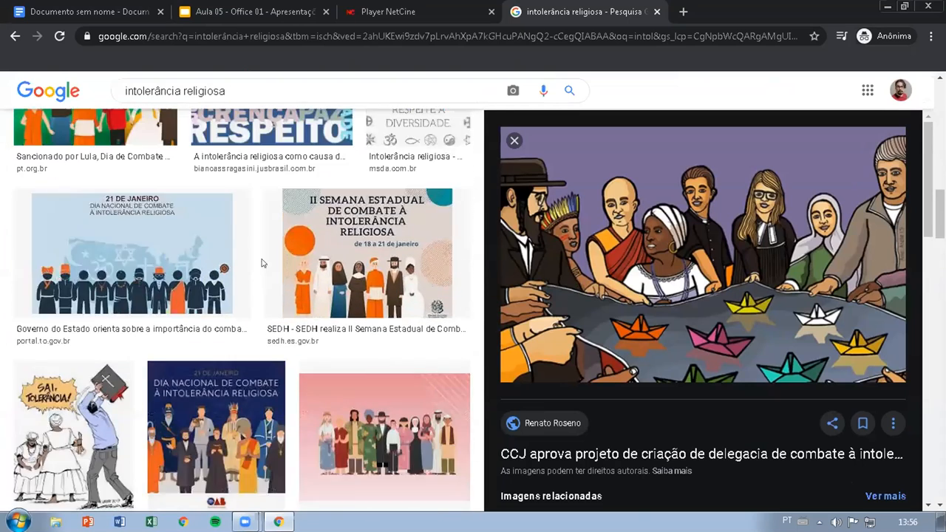
scroll(272, 271, down, 1)
click(384, 288)
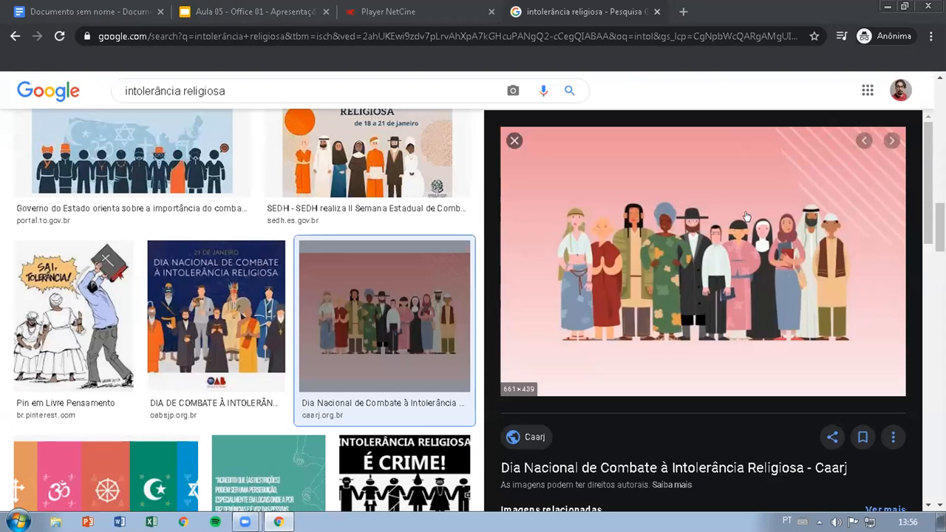
drag(717, 216, 300, 443)
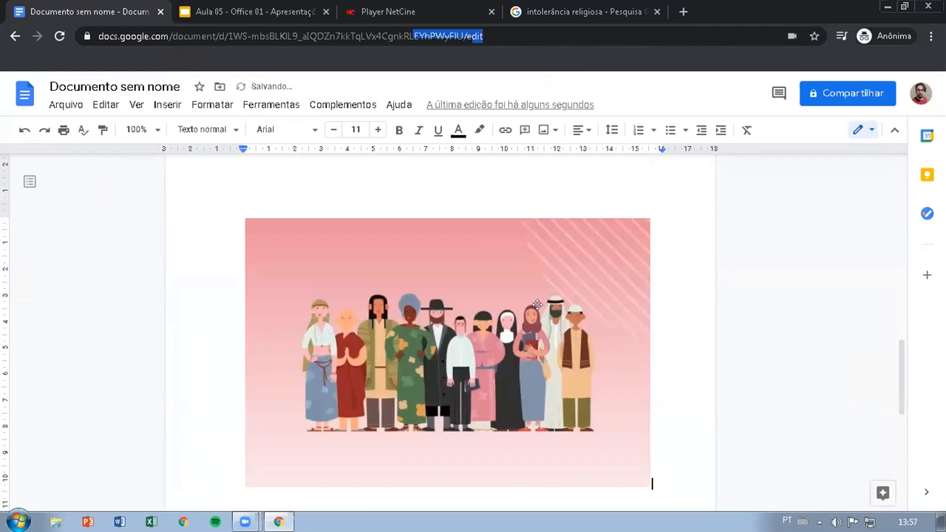
click(469, 267)
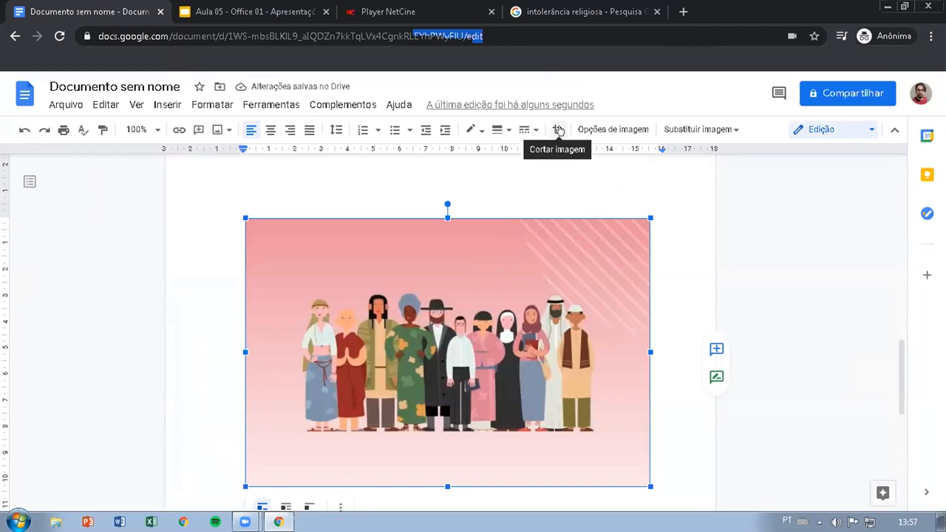
click(780, 250)
double_click(479, 273)
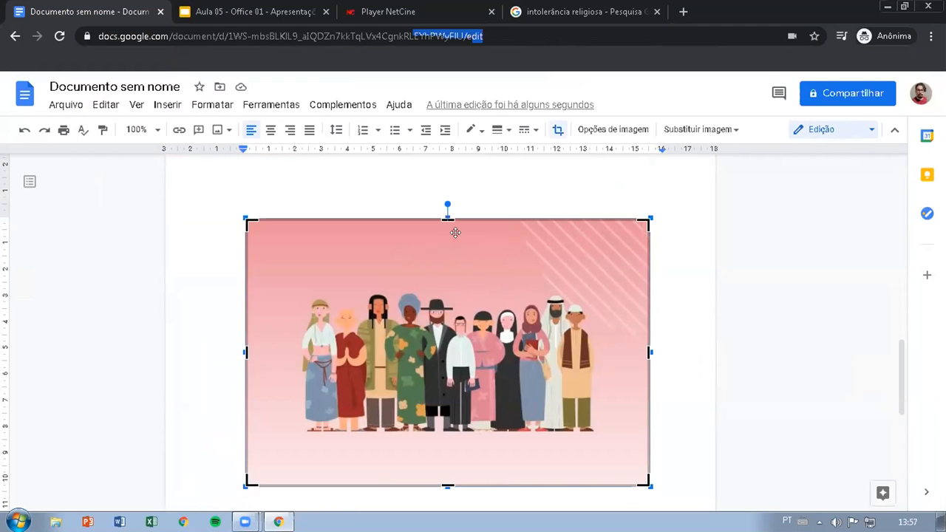
click(736, 264)
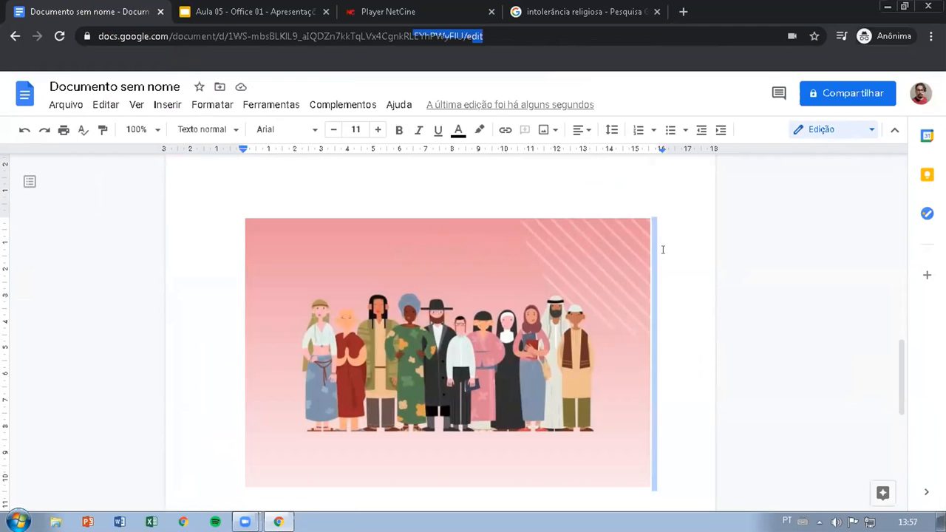
Crop the pink illustration on all four sides so its frame fits closely around the group of people
double_click(496, 251)
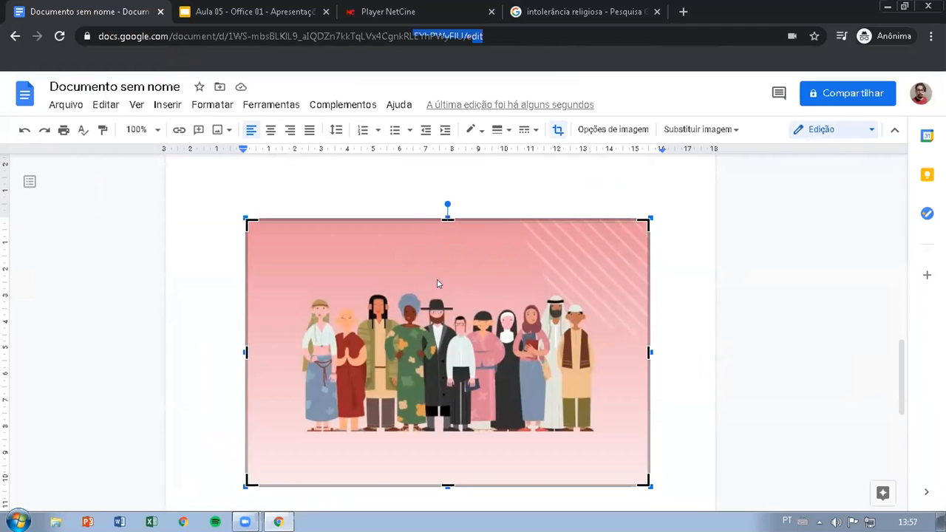
drag(448, 220, 439, 283)
drag(242, 320, 292, 326)
drag(423, 418, 425, 378)
drag(586, 295, 547, 295)
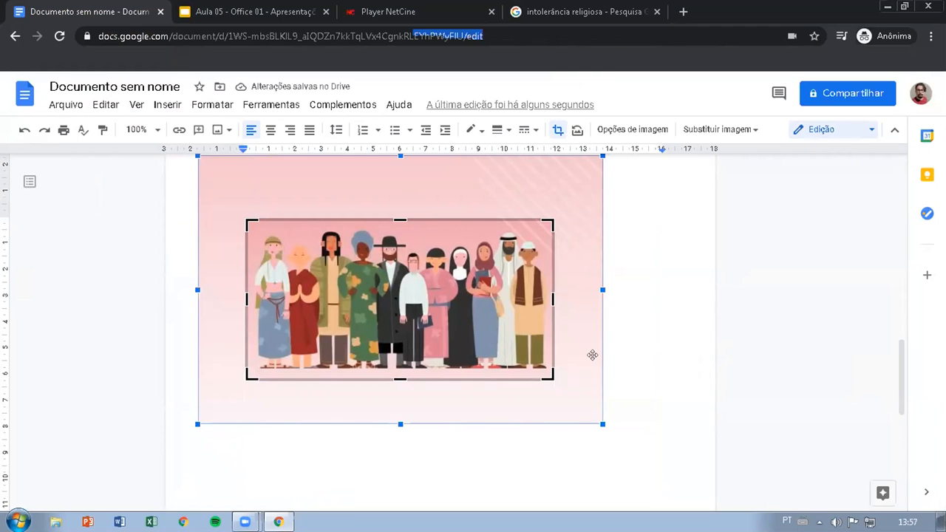
click(720, 348)
click(449, 293)
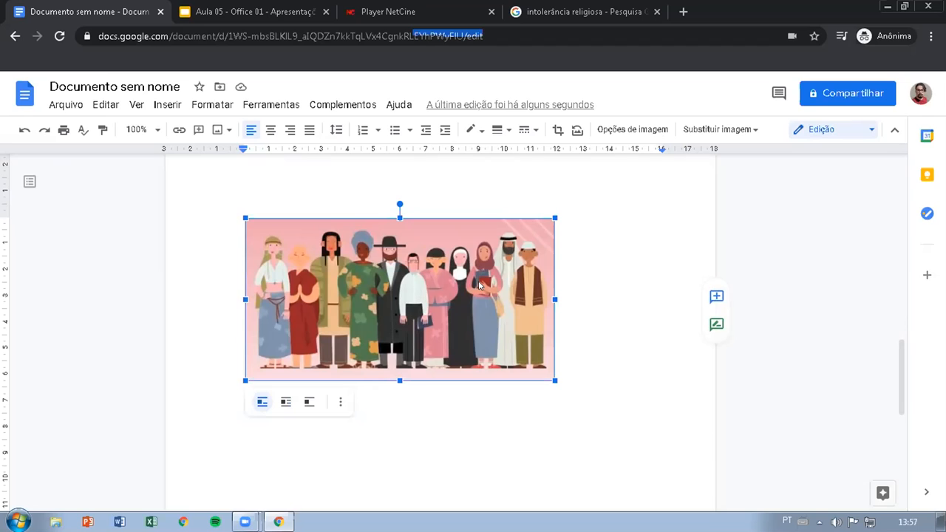
click(650, 348)
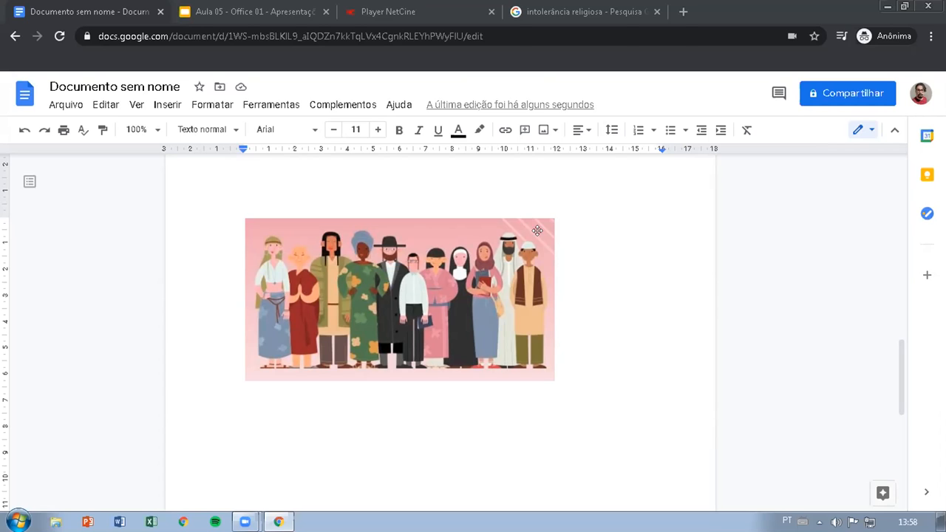
Try the break-text placement on the cropped illustration and return it to in-line placement
click(502, 299)
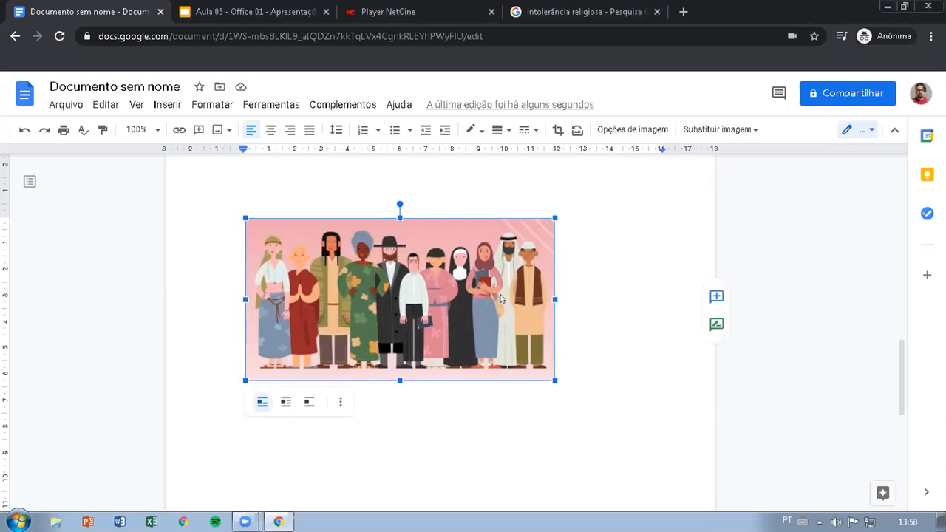
click(309, 403)
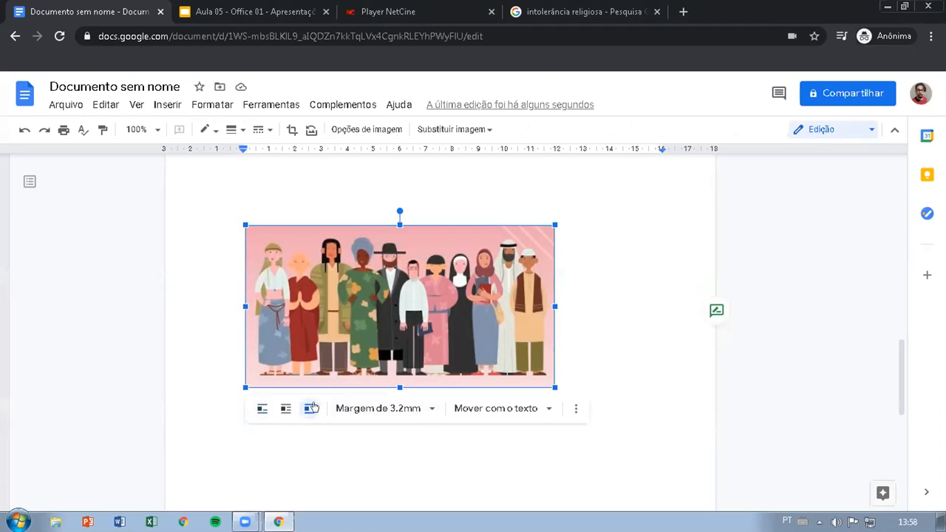
scroll(296, 406, down, 1)
click(259, 327)
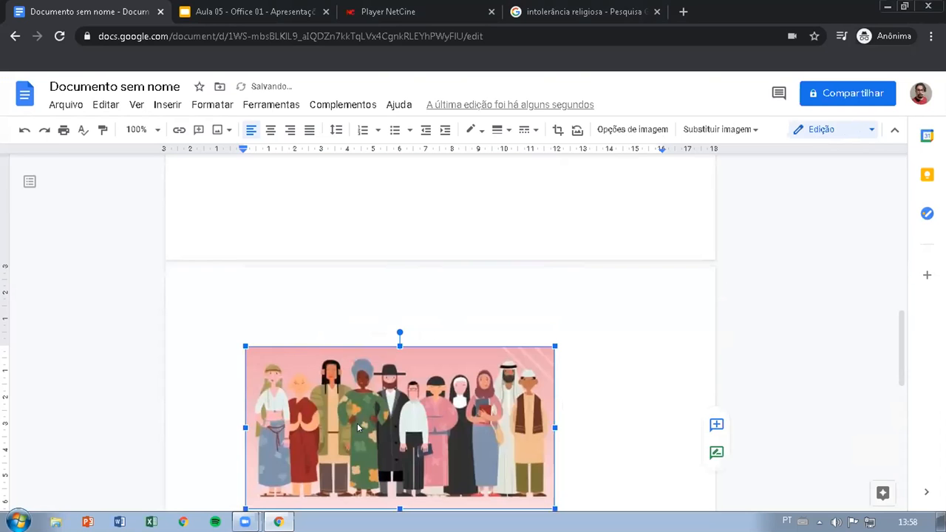
Delete the cropped pink illustration from the document
scroll(443, 388, down, 3)
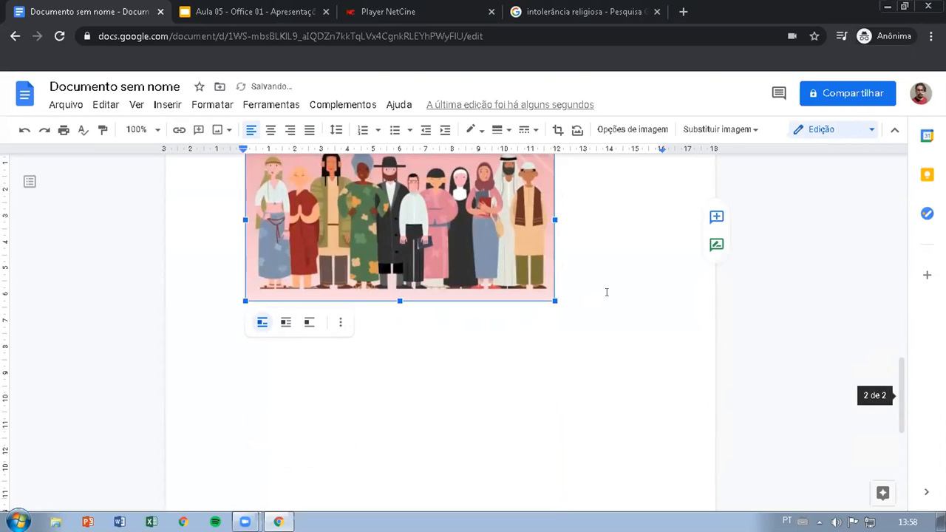
scroll(606, 292, up, 1)
key(Delete)
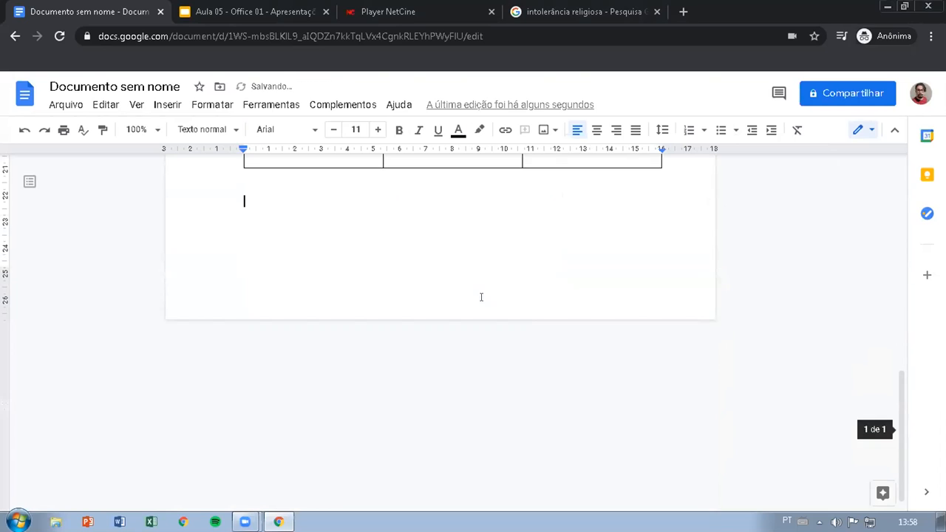
scroll(532, 326, up, 2)
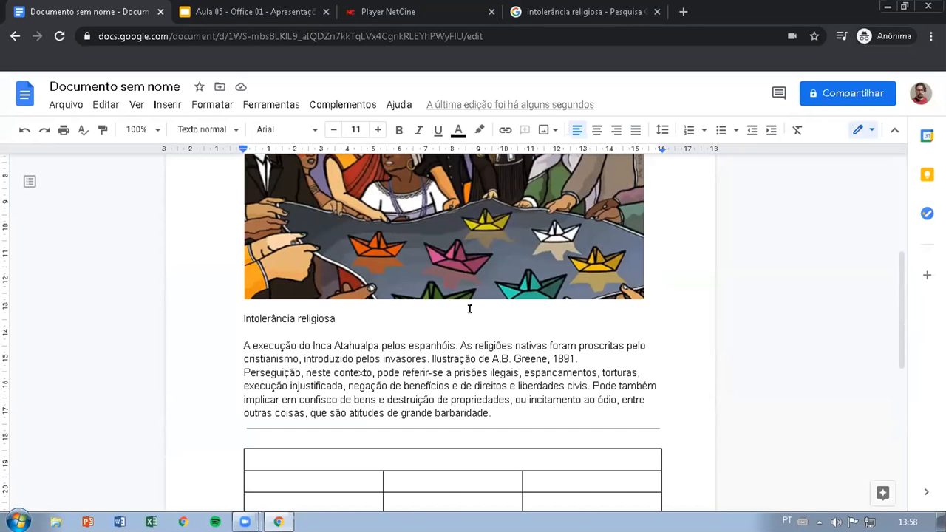
scroll(470, 309, up, 2)
scroll(447, 337, up, 1)
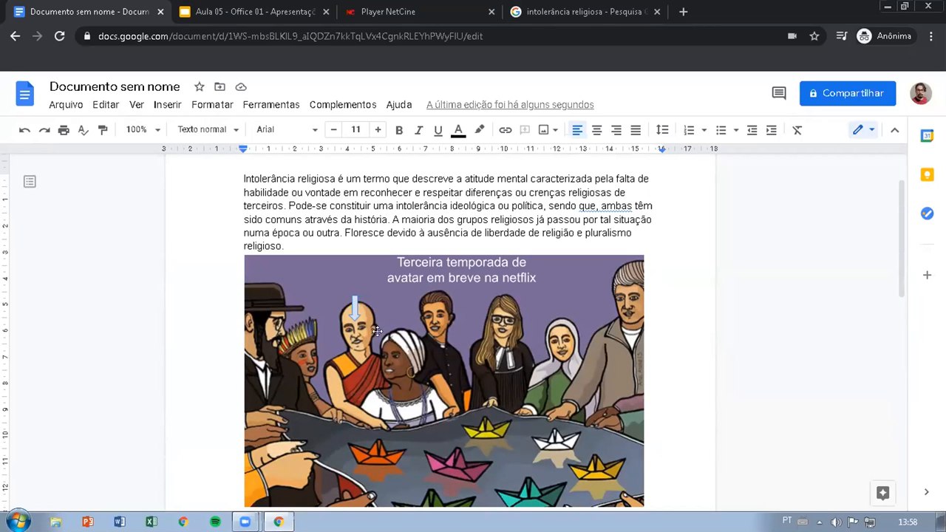
scroll(377, 331, down, 4)
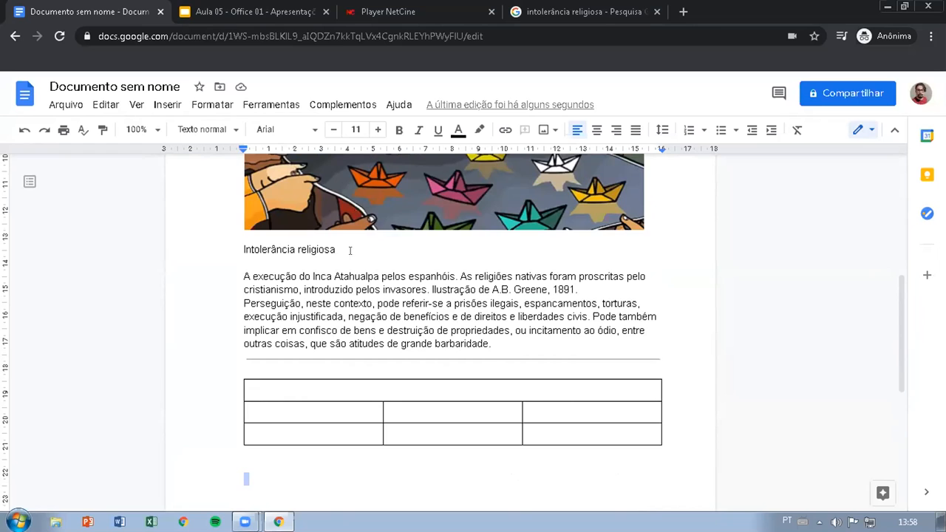
scroll(350, 250, up, 1)
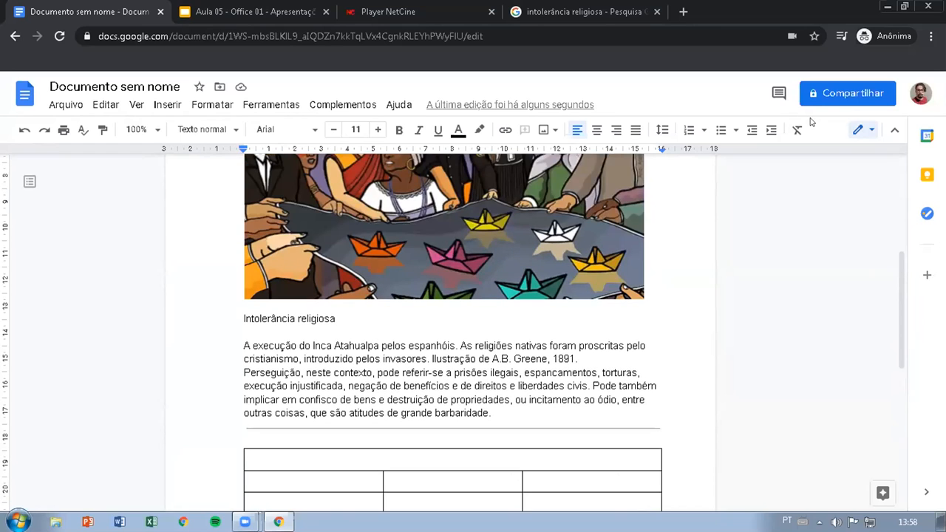
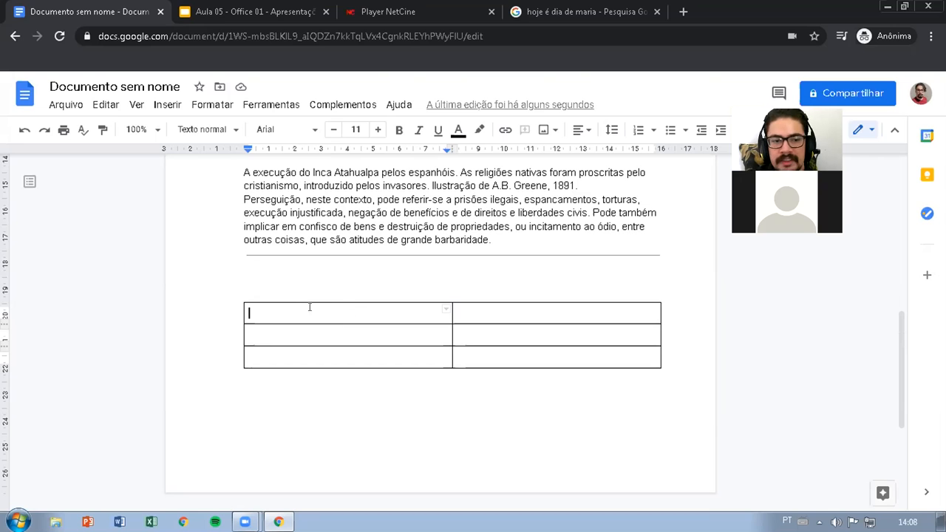
Merge the two cells in the table's first row into a single cell
right_click(408, 307)
scroll(543, 344, down, 2)
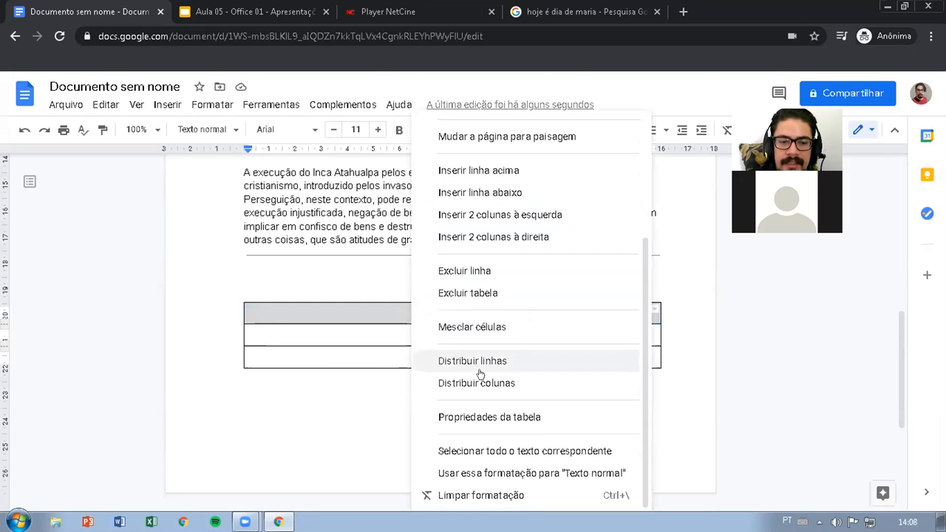
click(481, 328)
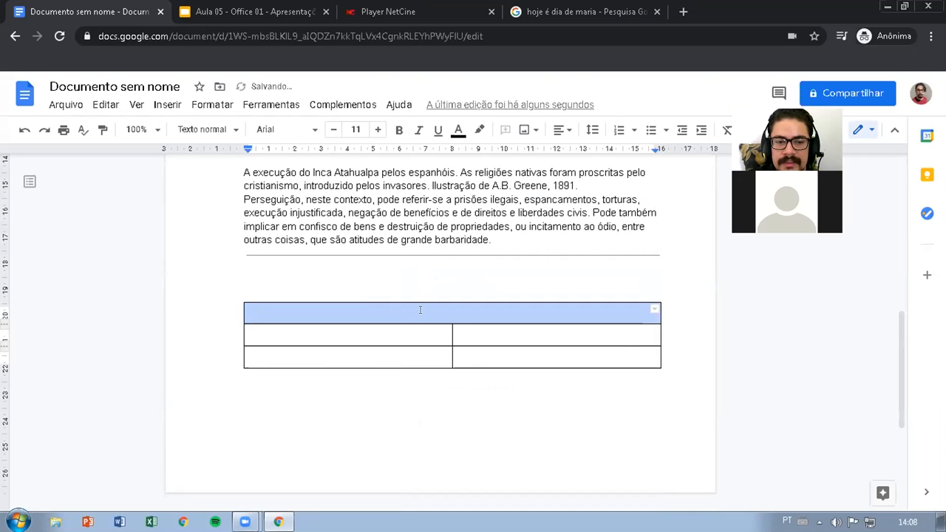
Enter "04 horas de filme é desnecessário" in the merged first row and move on to the second row's first cell
click(450, 307)
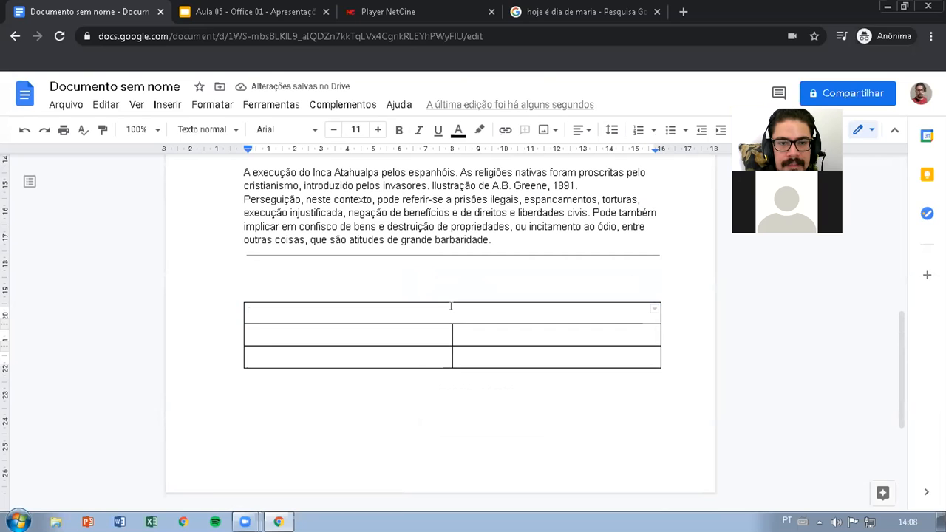
text(I)
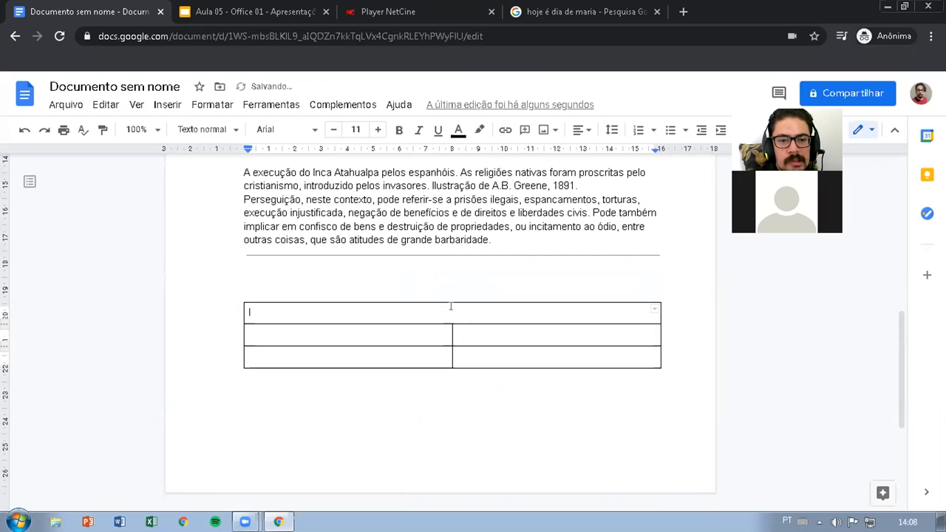
key(BackSpace)
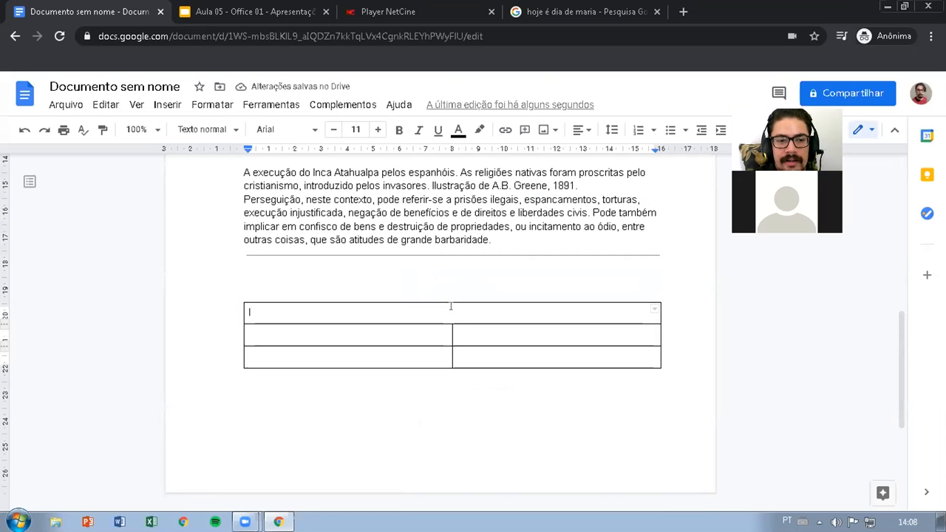
key(BackSpace)
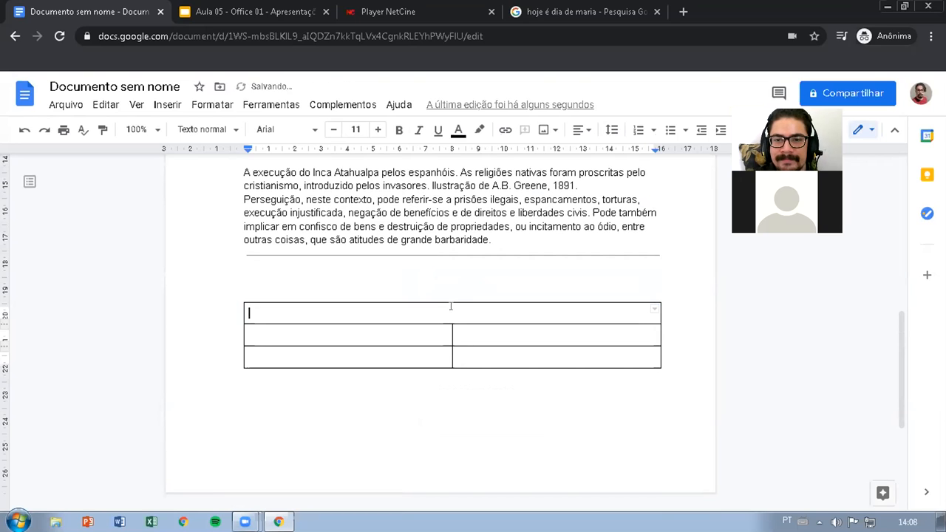
text(04 h)
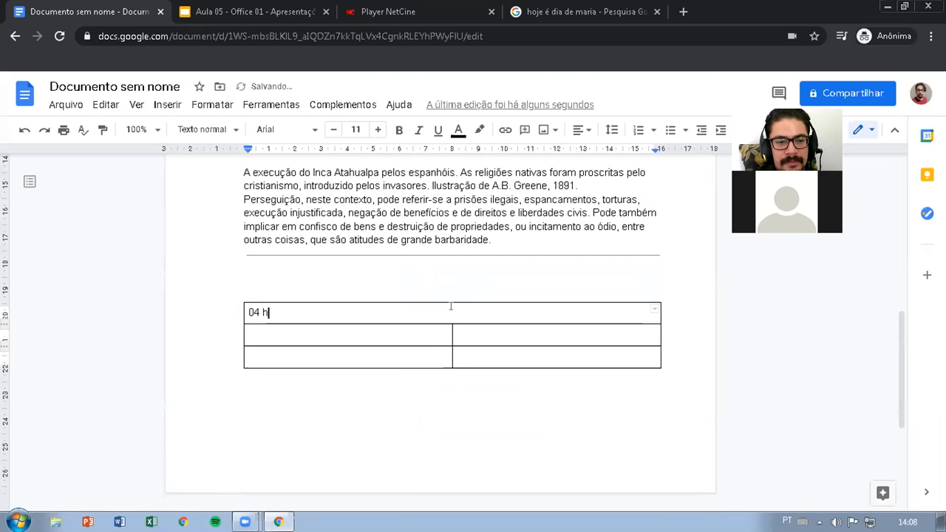
text(oras de filme )
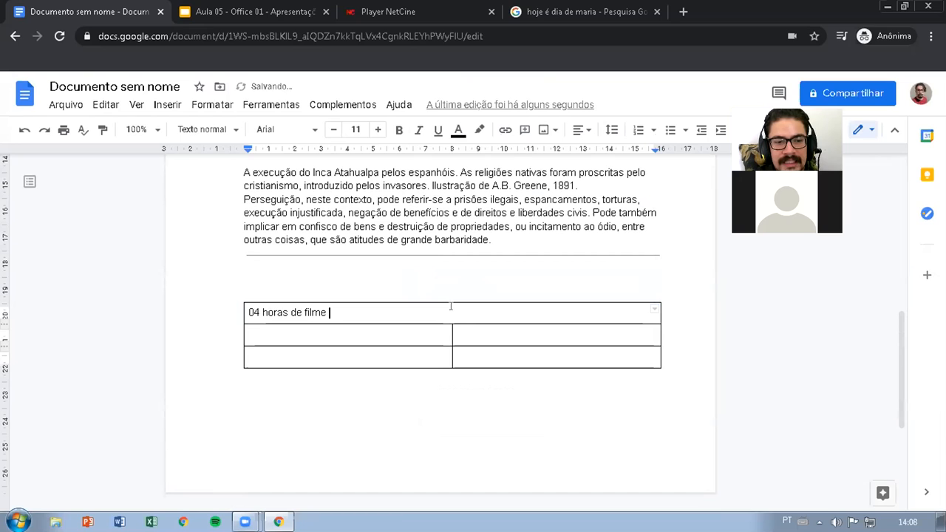
text(é desnecessário)
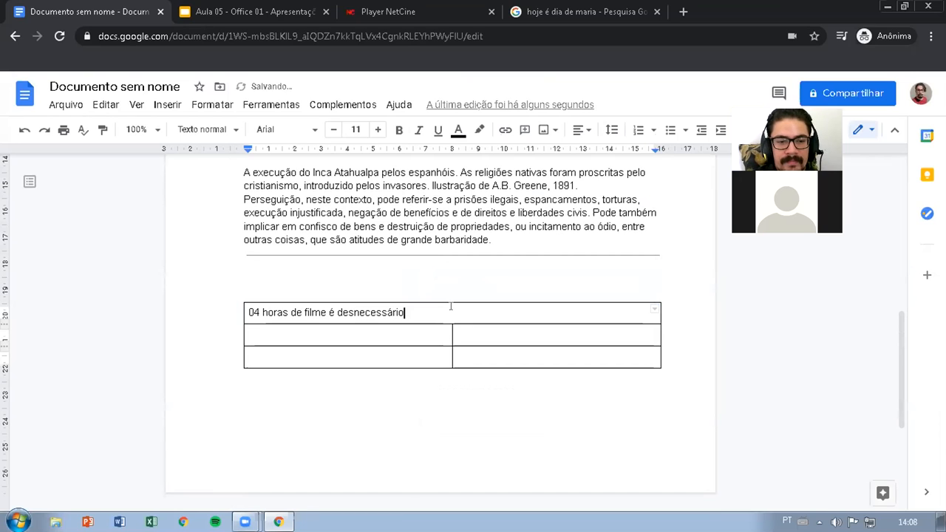
key(Tab)
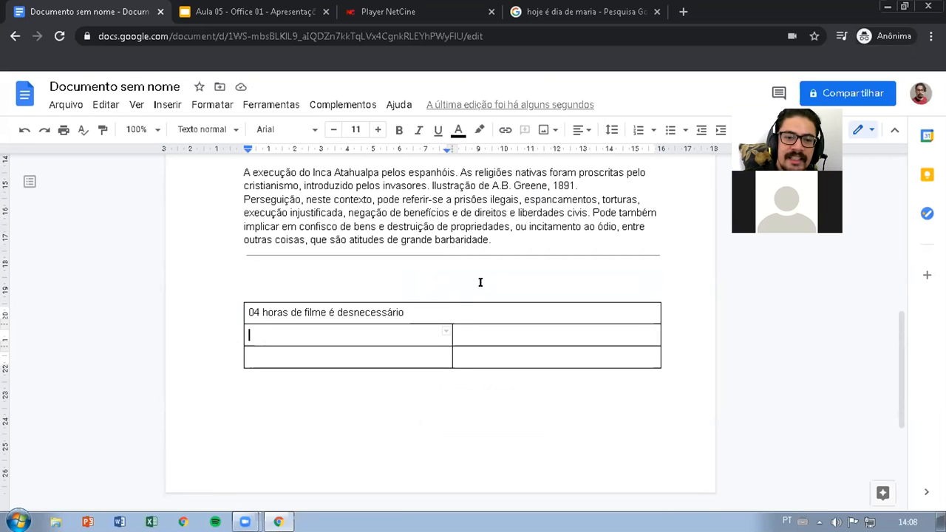
Fill the second row's first cell with several lines of filler text made of repeated "dasdasd"
drag(339, 338, 437, 338)
click(493, 327)
click(388, 356)
click(481, 354)
click(375, 332)
drag(374, 359, 443, 350)
click(492, 339)
click(365, 329)
text(dadasdasdasdasdasd)
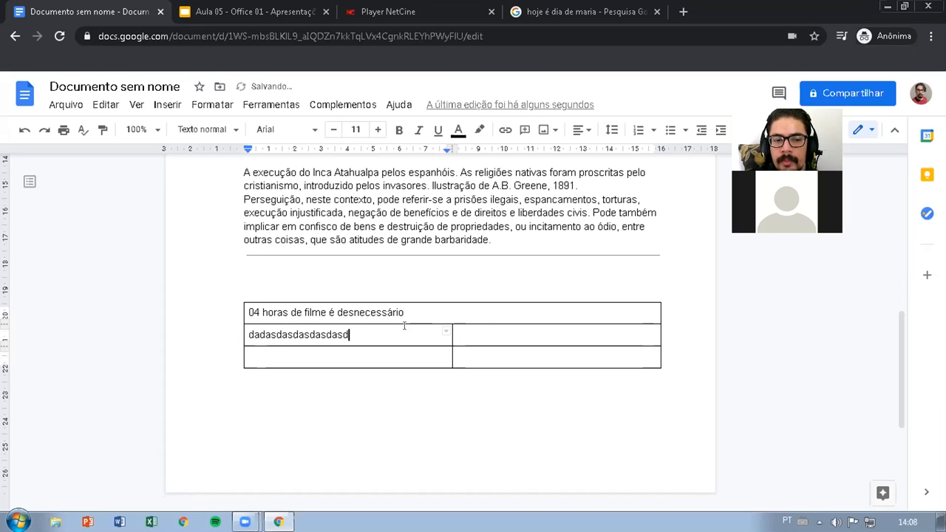
text(asdasdasdasdasd)
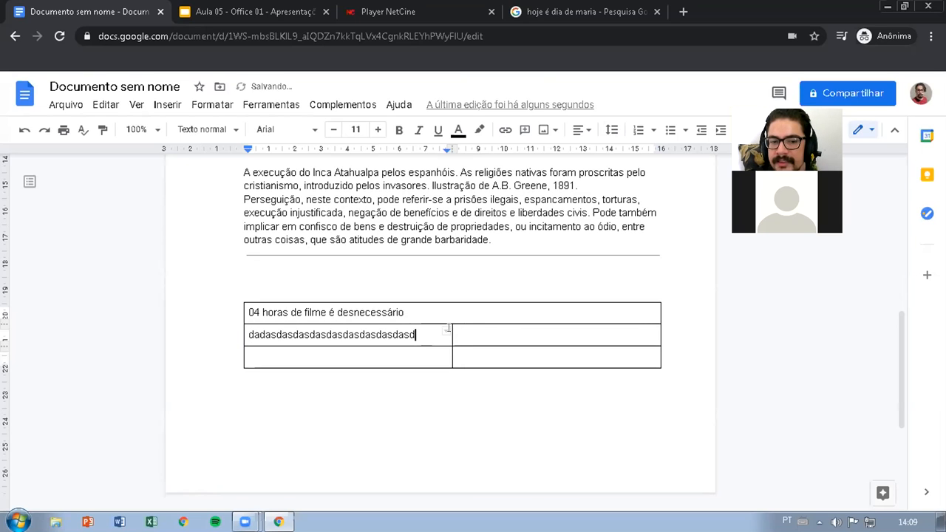
text(asdasdasdasdasd)
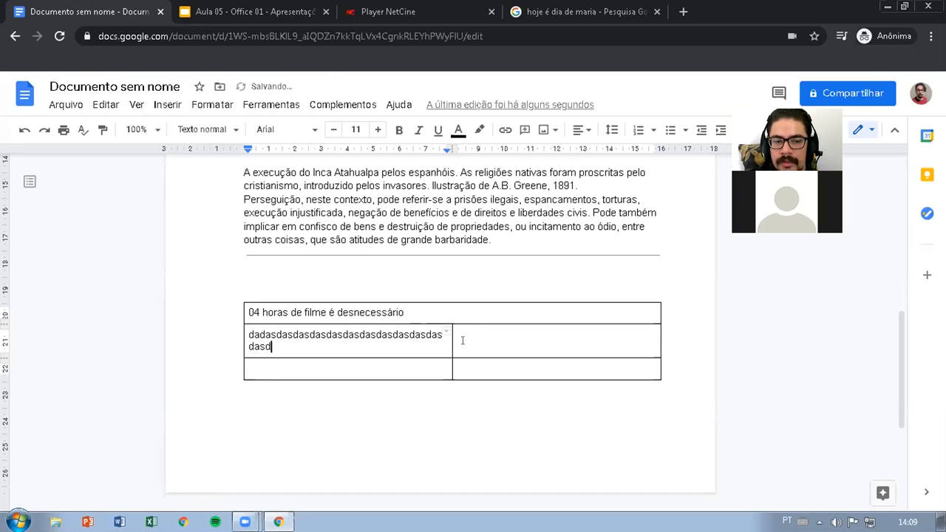
text(asdasdasdasdasdasda)
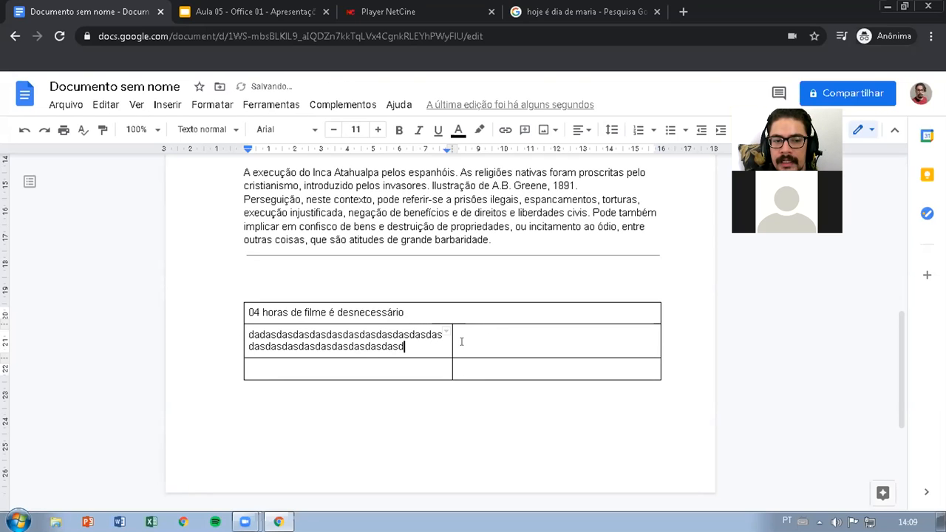
text(sdasdasdasd)
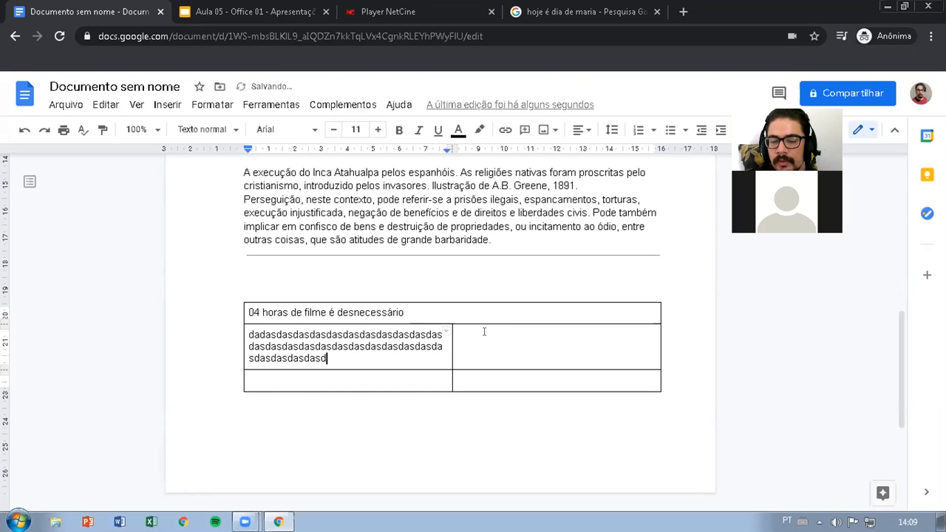
text(asdasdasdasddsaasdasdadsdasdasdasd)
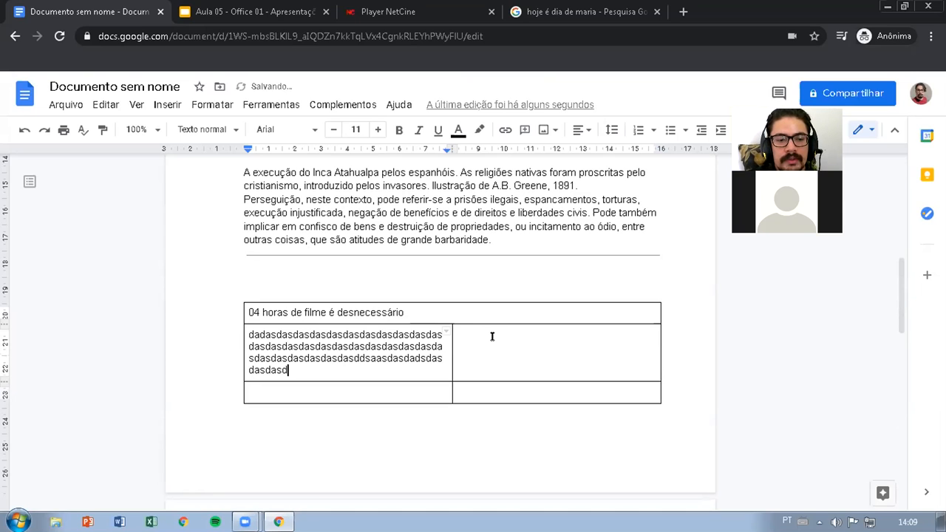
Undo the text entered in the table's first and second rows
key(ctrl+z)
key(ctrl+z)
key(ctrl+z)
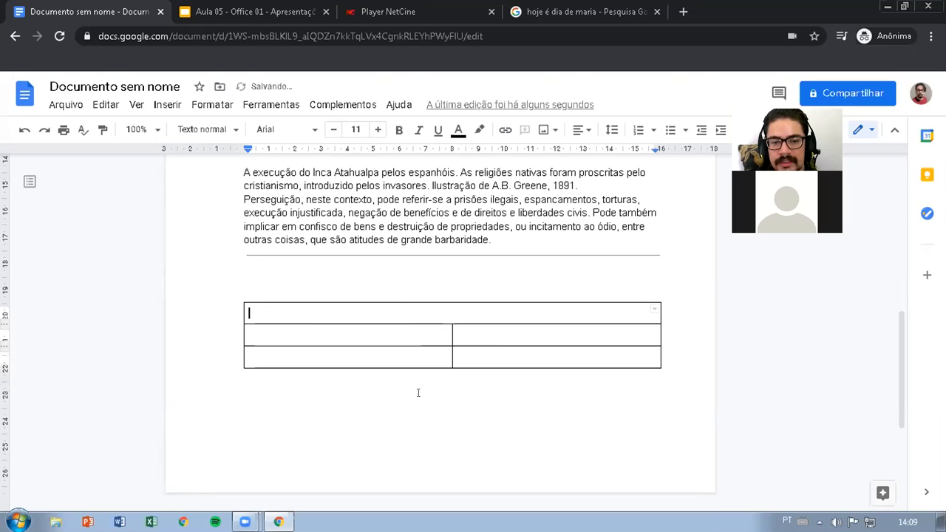
drag(346, 315, 510, 293)
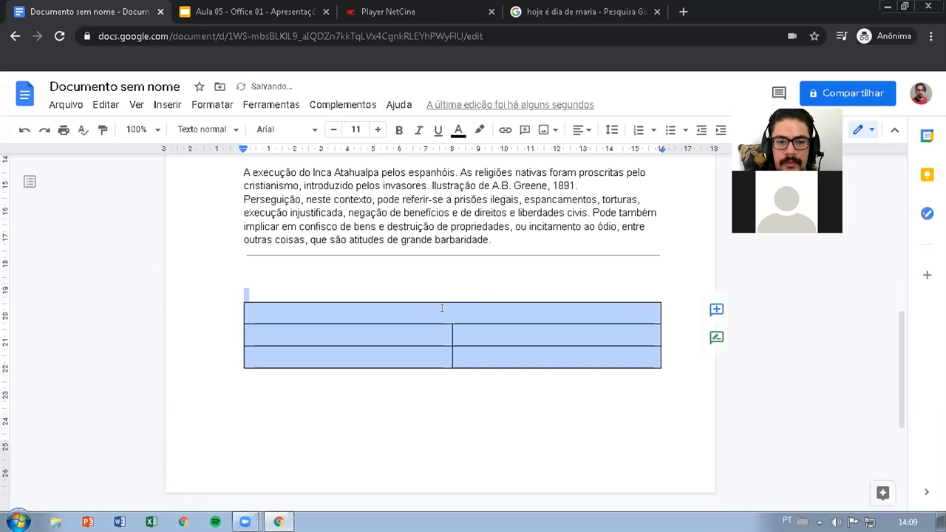
right_click(439, 308)
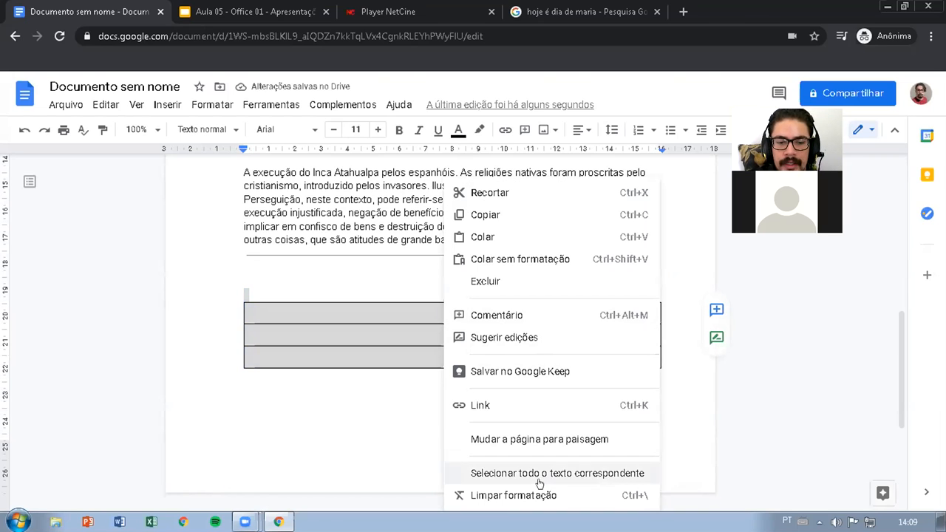
click(412, 317)
drag(412, 317, 440, 362)
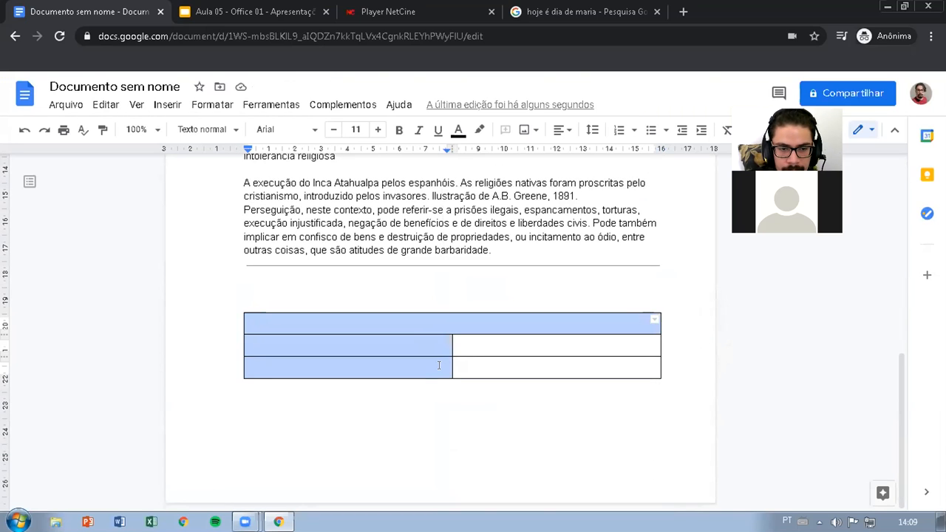
click(432, 320)
Open the table properties for all the table's cells and set the border width to 3 pt
drag(426, 319, 516, 360)
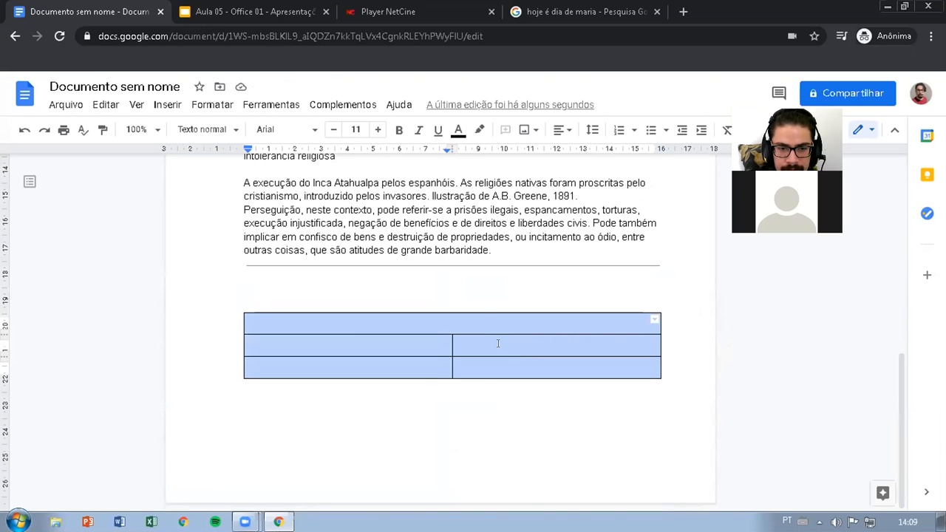
right_click(499, 343)
scroll(602, 418, down, 1)
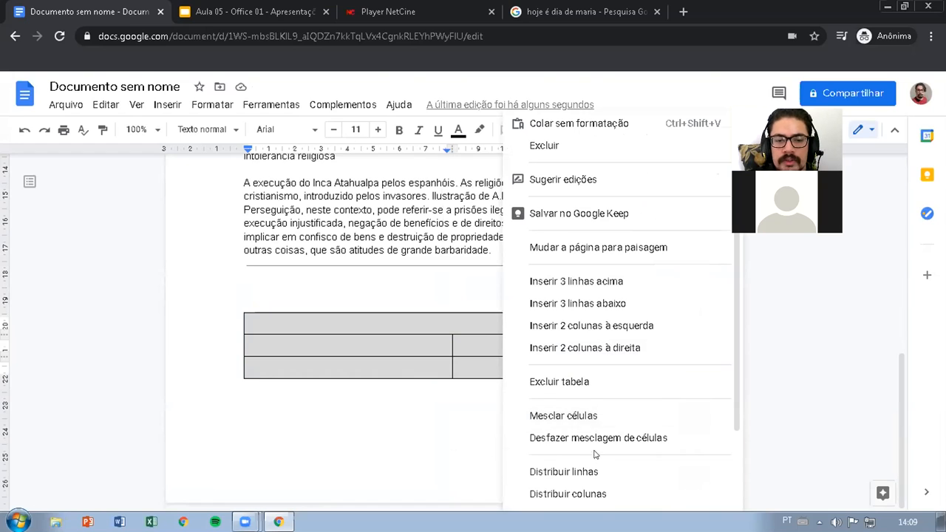
scroll(595, 454, down, 1)
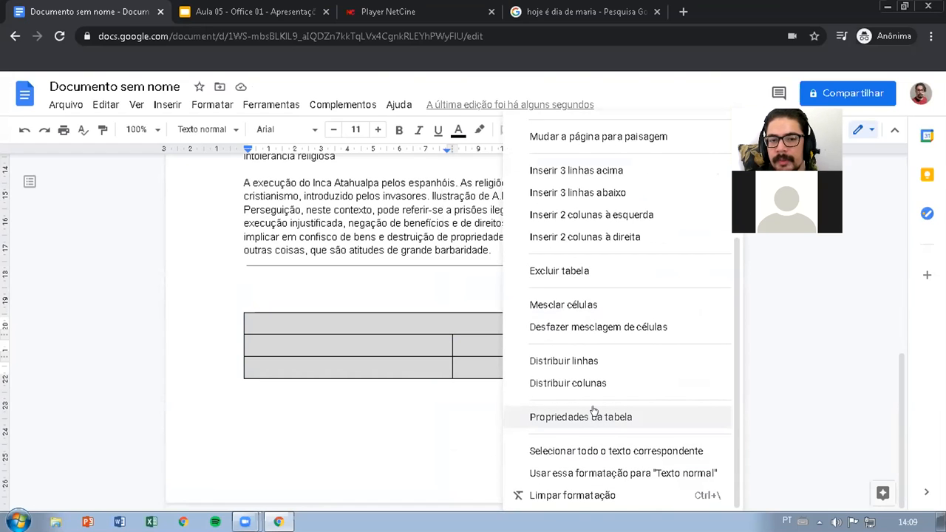
click(573, 418)
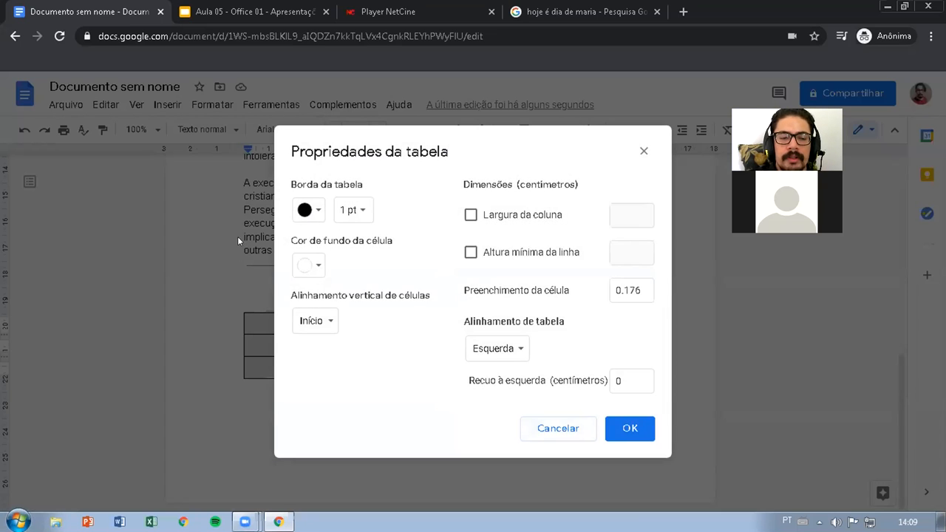
click(305, 210)
click(306, 210)
click(357, 210)
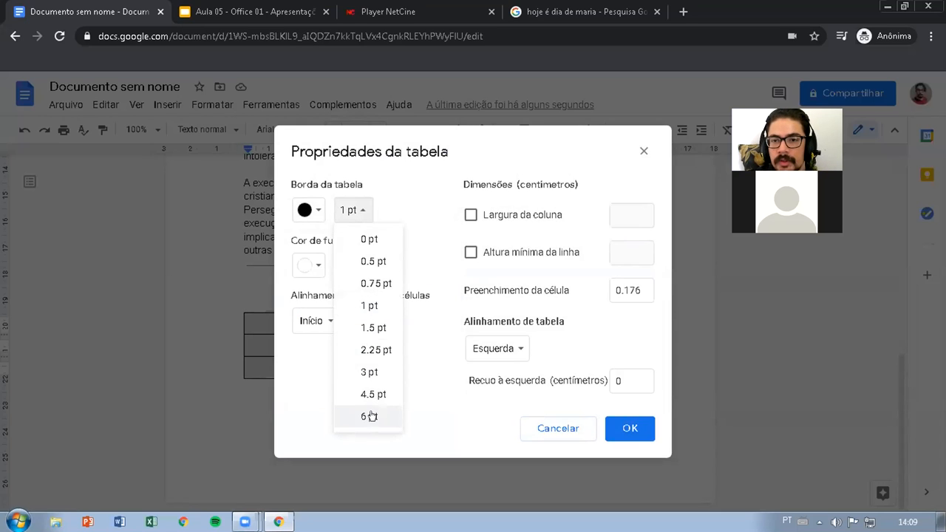
click(727, 139)
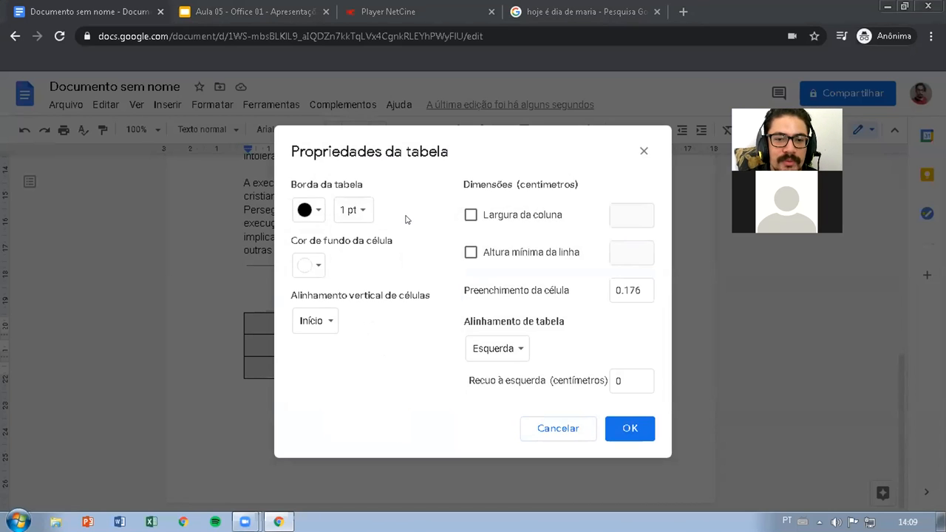
click(357, 210)
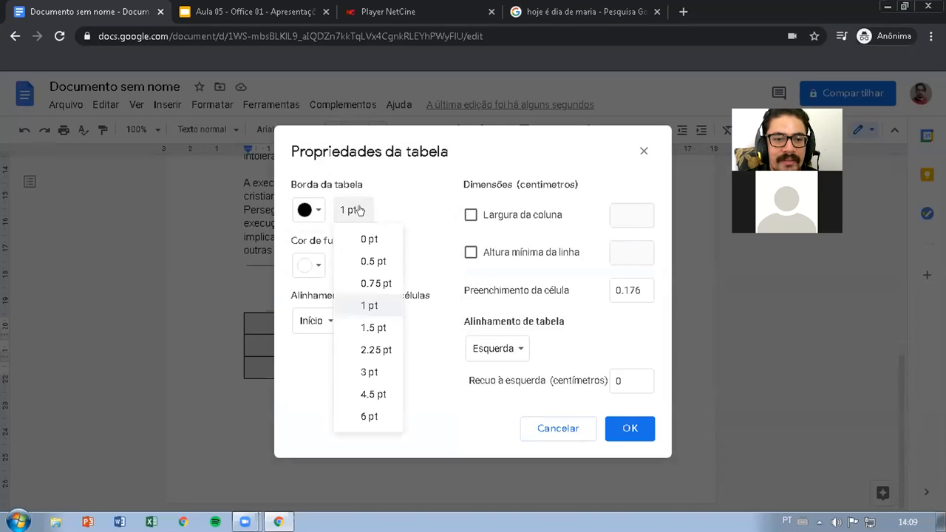
click(367, 372)
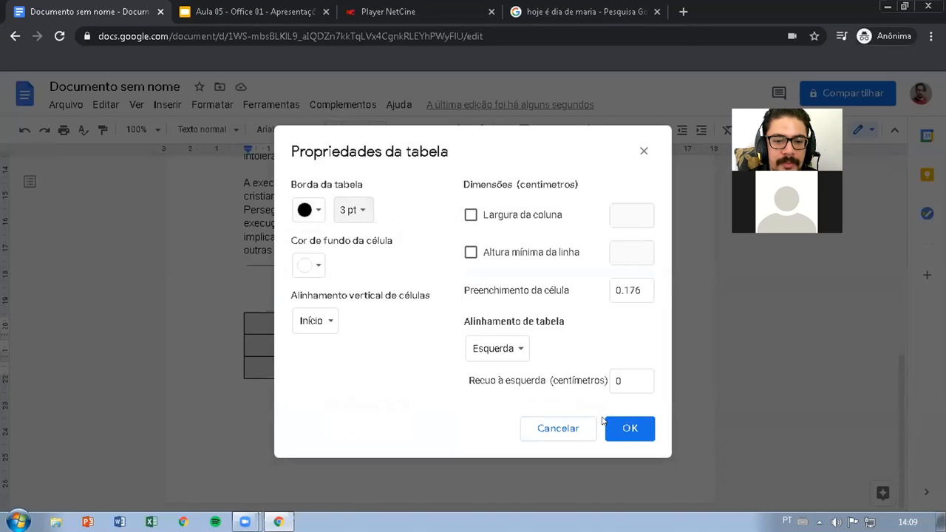
Set the cell background to light pink and the table border to magenta, and apply the table properties
click(315, 264)
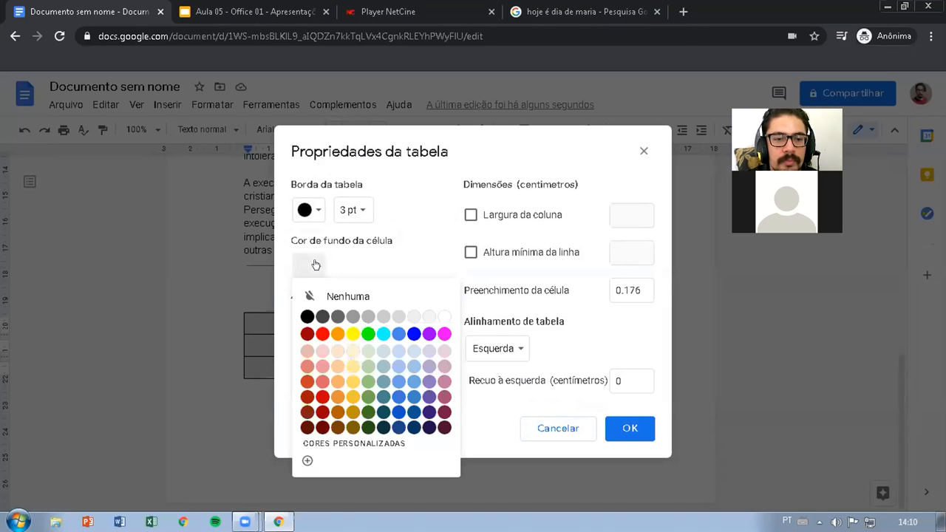
click(440, 351)
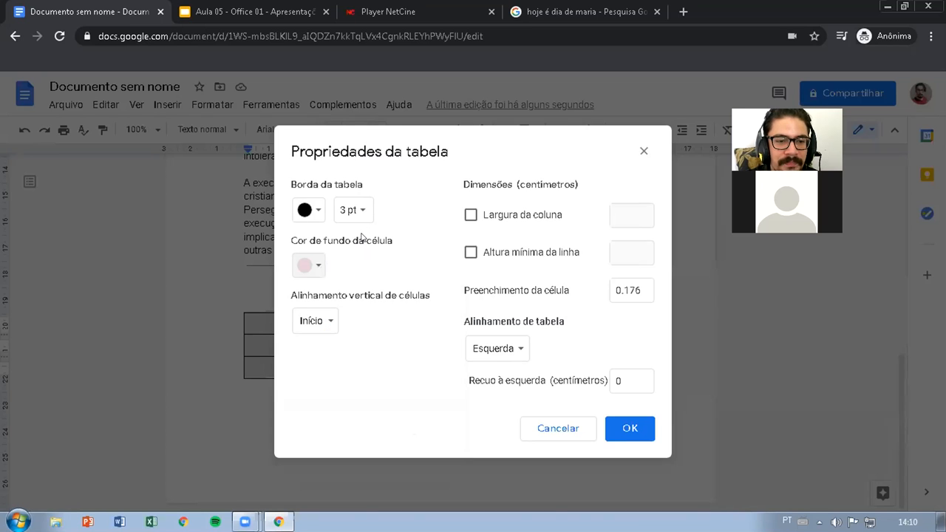
click(308, 210)
click(444, 255)
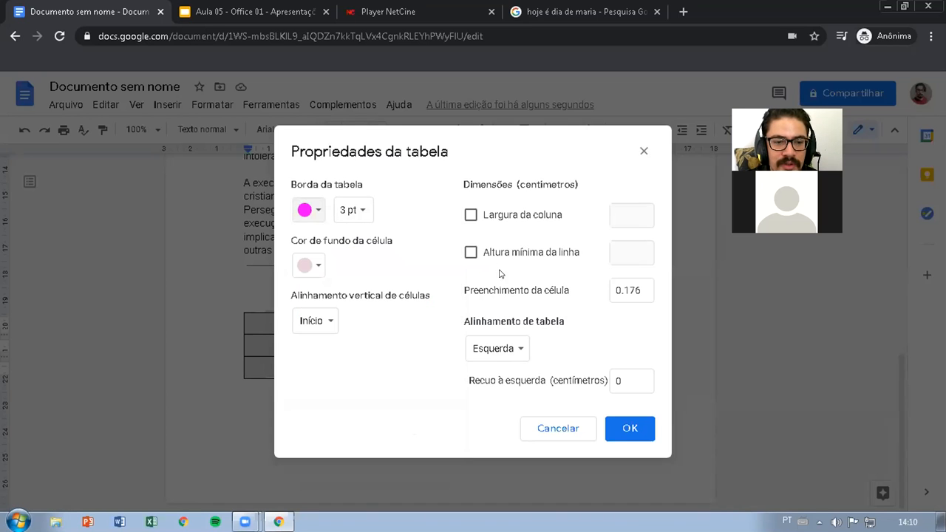
click(629, 428)
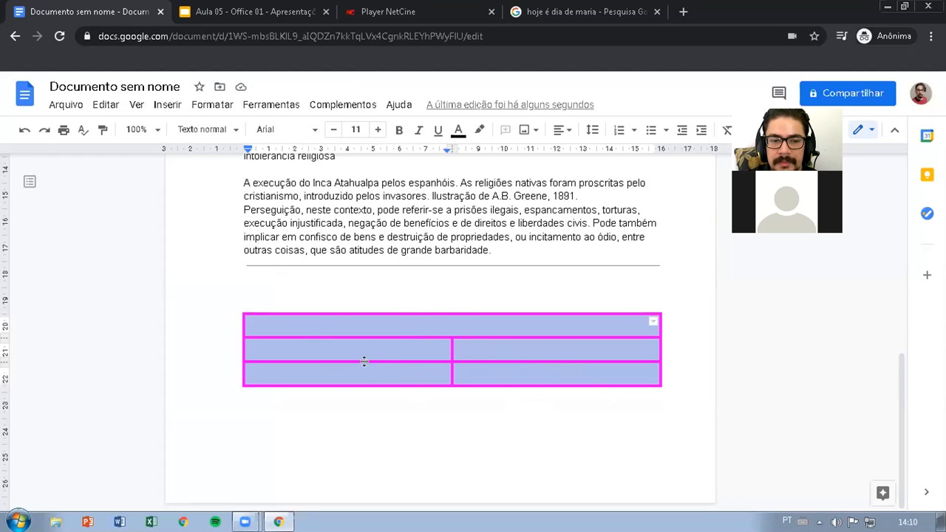
Undo the table's border and background formatting and place the cursor in the merged first row
click(282, 286)
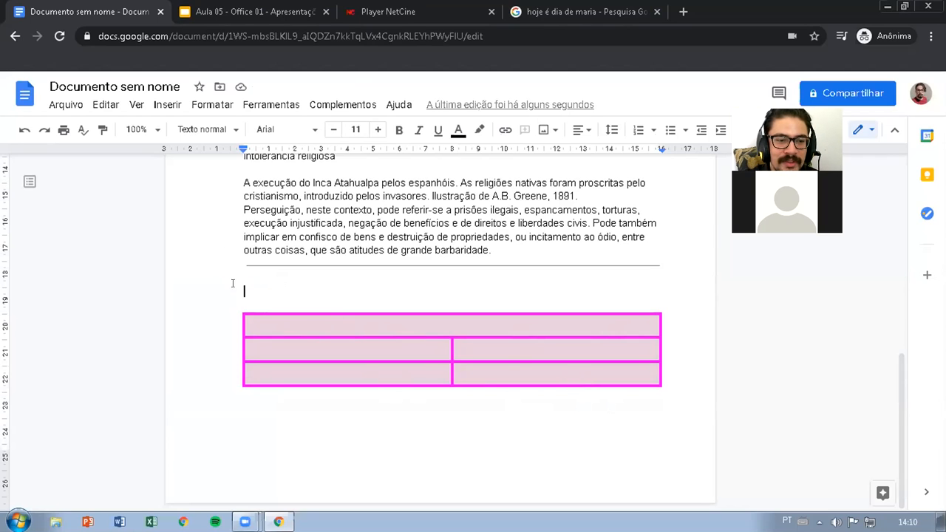
key(Down)
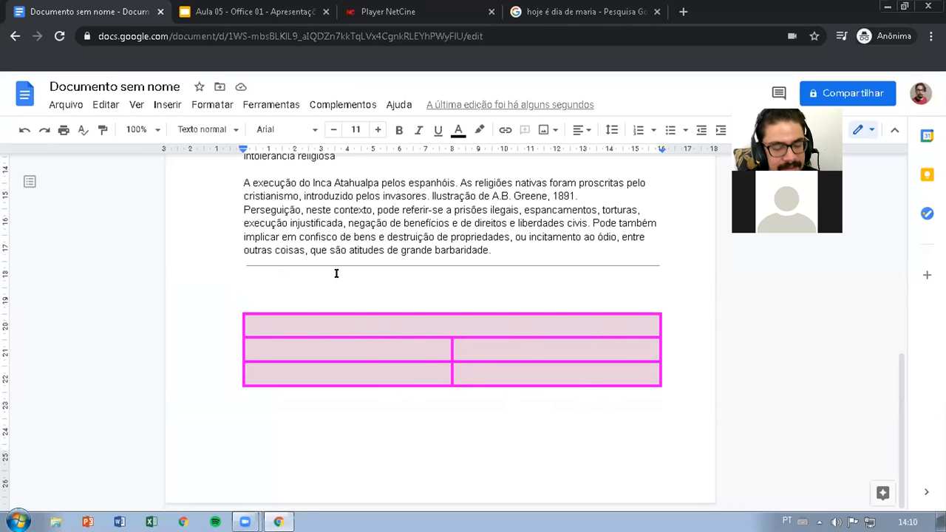
key(ctrl+z)
click(440, 315)
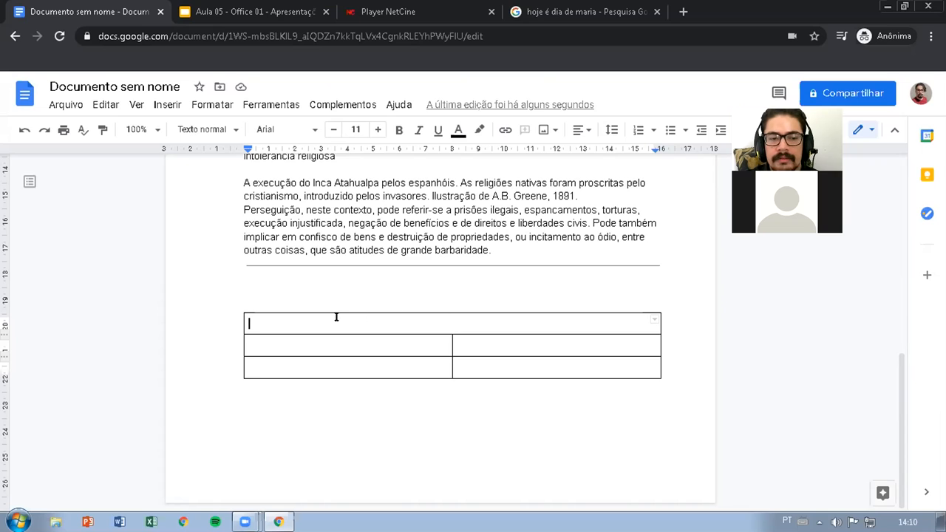
Enter the title "Dados sobre a pandemia 2021" in the table's merged first row
text(D)
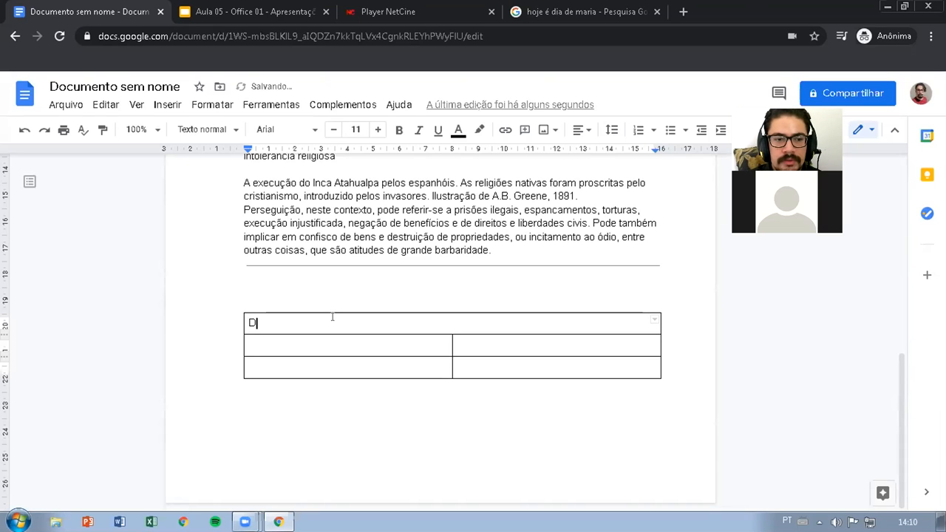
text(ados sobre a p)
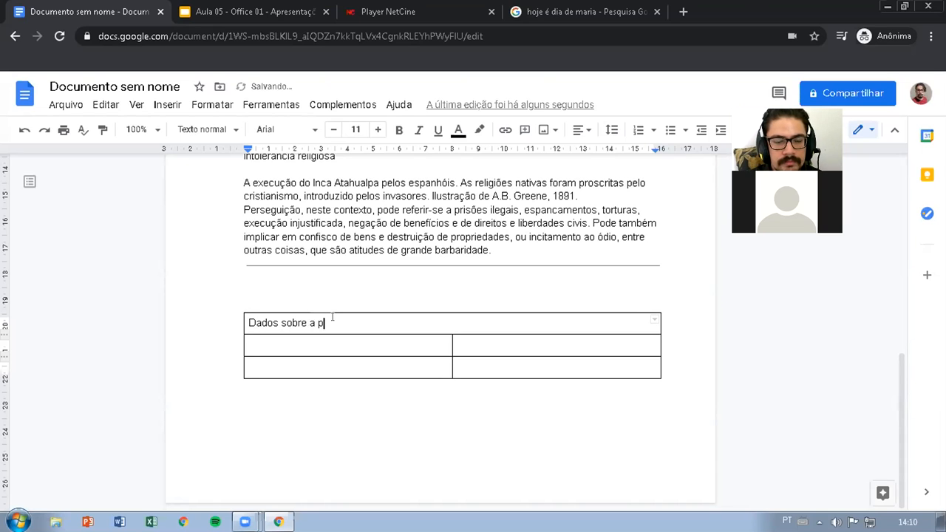
text(andemia 2021)
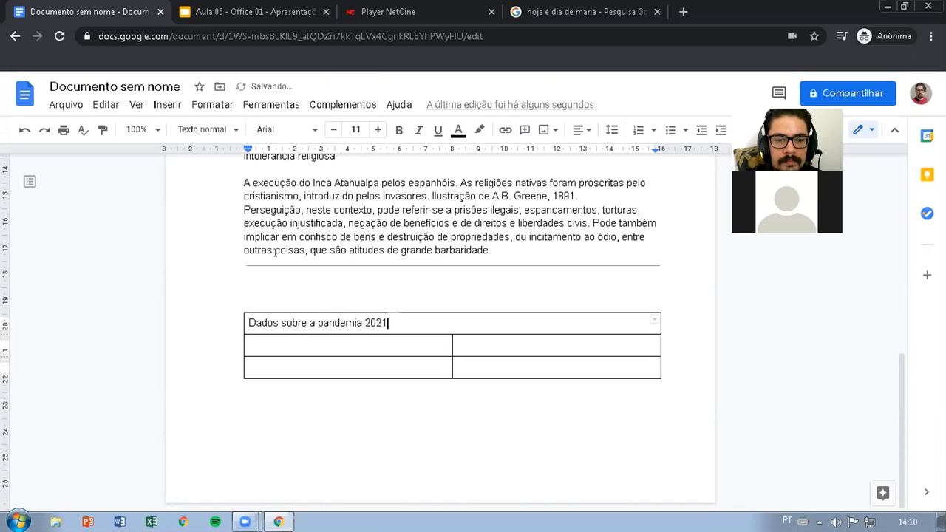
Enter "Fevereiro" in the second row and "Março" in the third row of the table's first column
click(298, 344)
text(Feveiro)
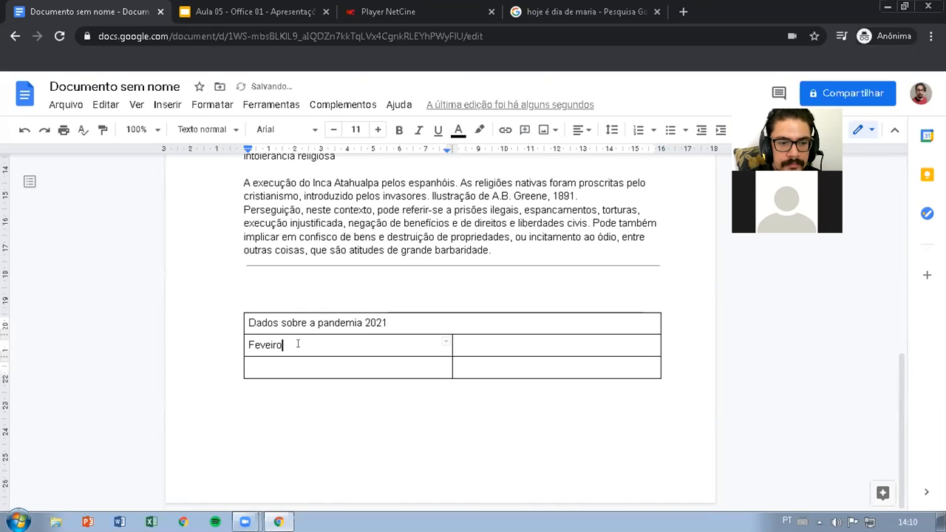
key(Down)
click(298, 344)
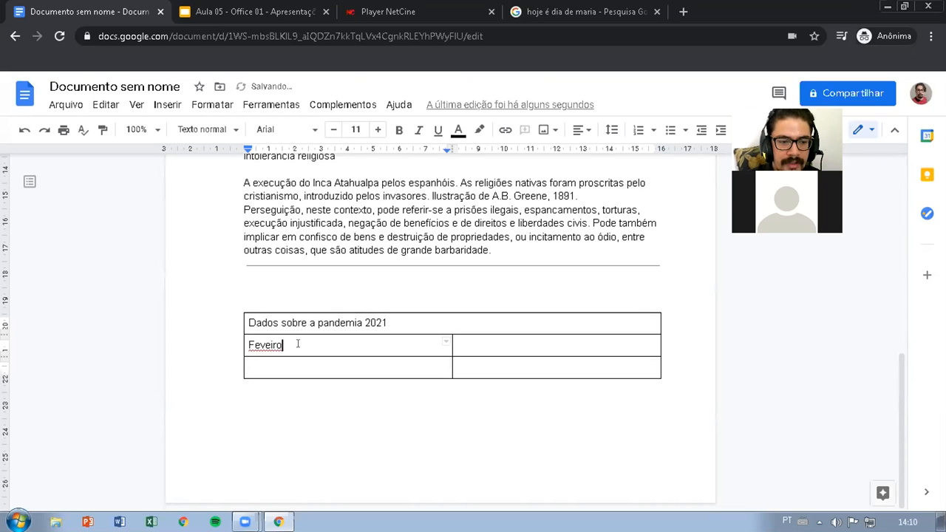
key(BackSpace)
key(BackSpace)
key(BackSpace)
text(reiro)
key(Down)
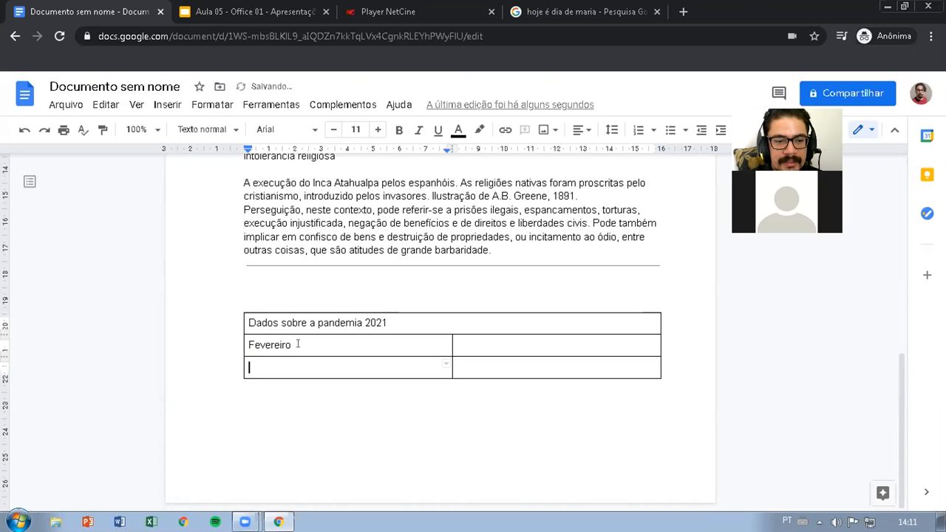
text(Março)
Fill the second column with 25000 for Fevereiro and 35000 for Março
key(shift+Tab)
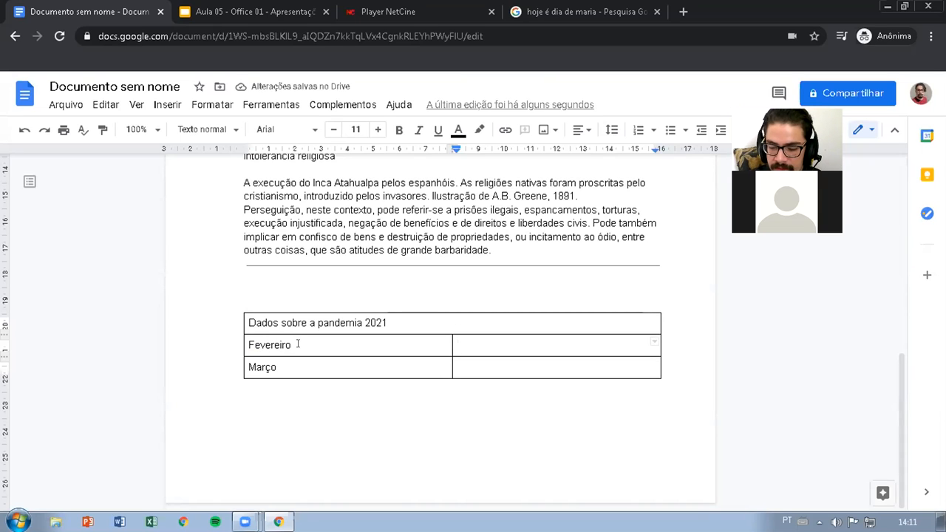
text(25000)
key(Down)
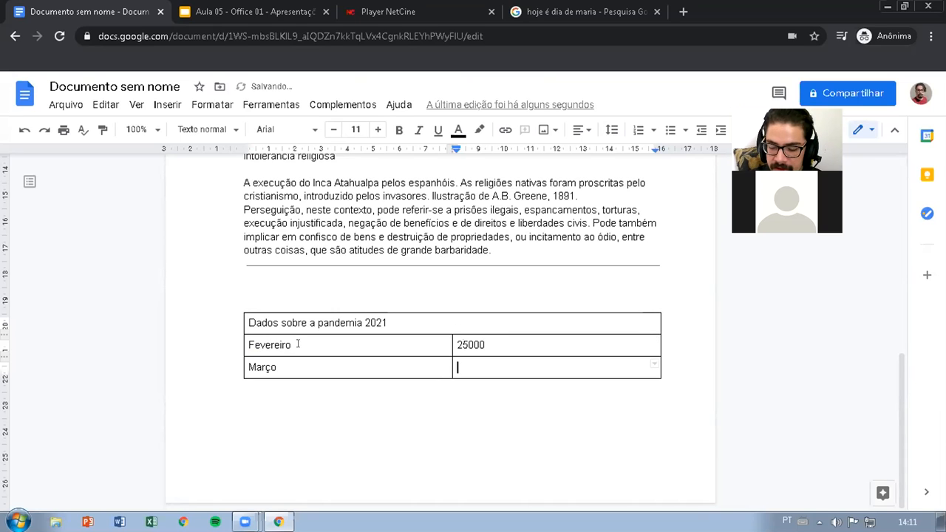
text(35000)
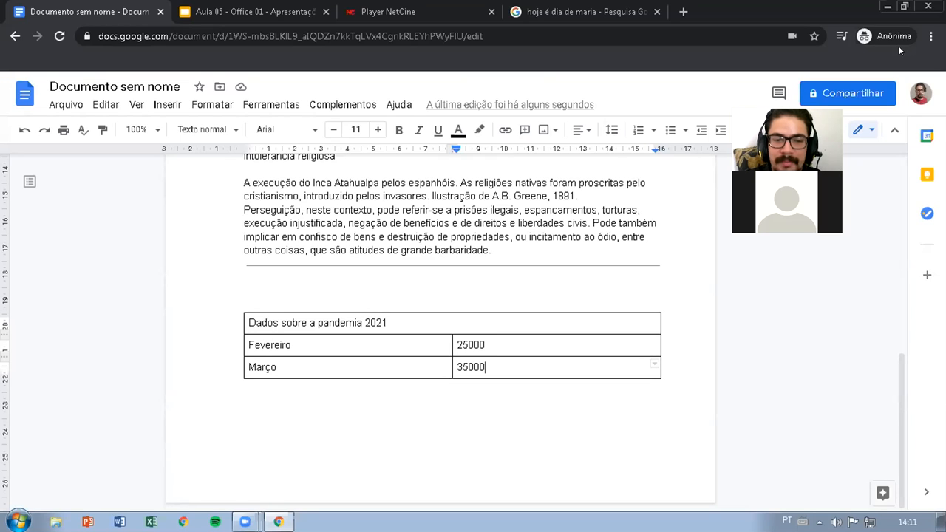
click(899, 46)
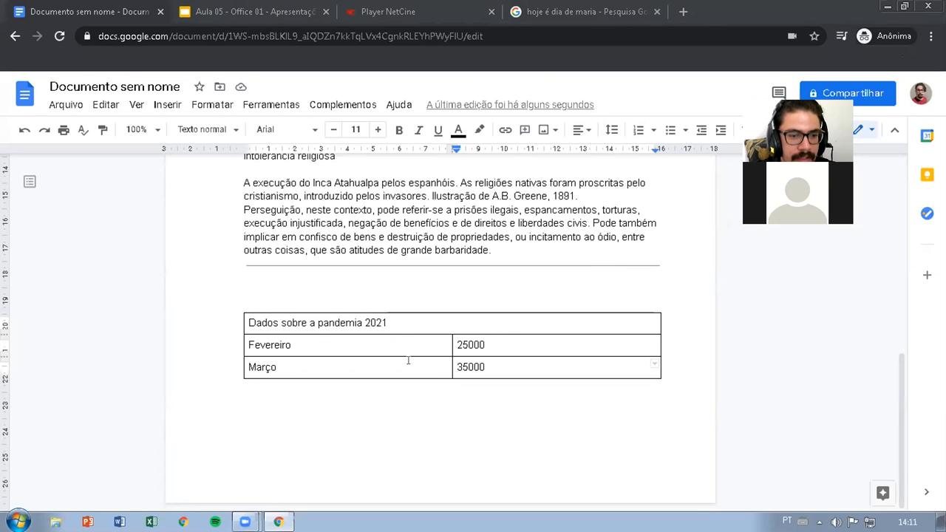
click(495, 344)
click(493, 366)
Insert a new table row above the Fevereiro row
click(485, 342)
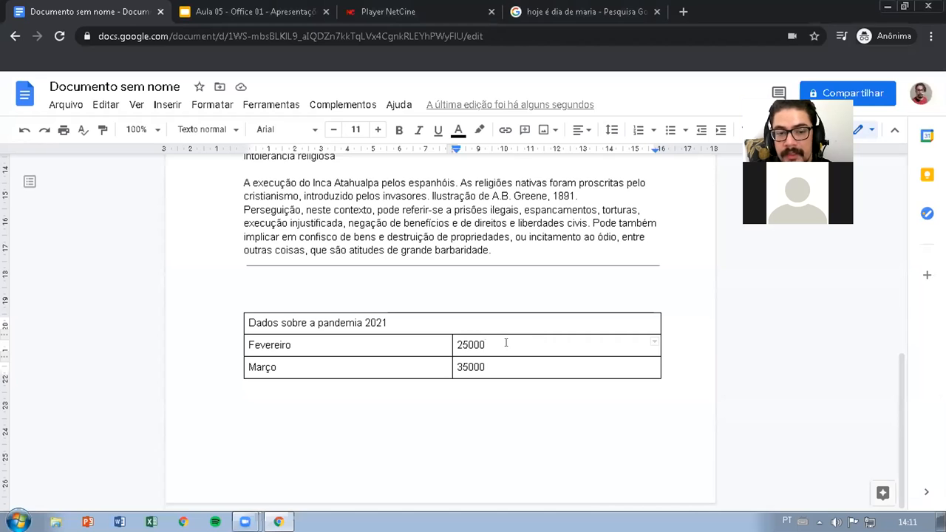
right_click(507, 342)
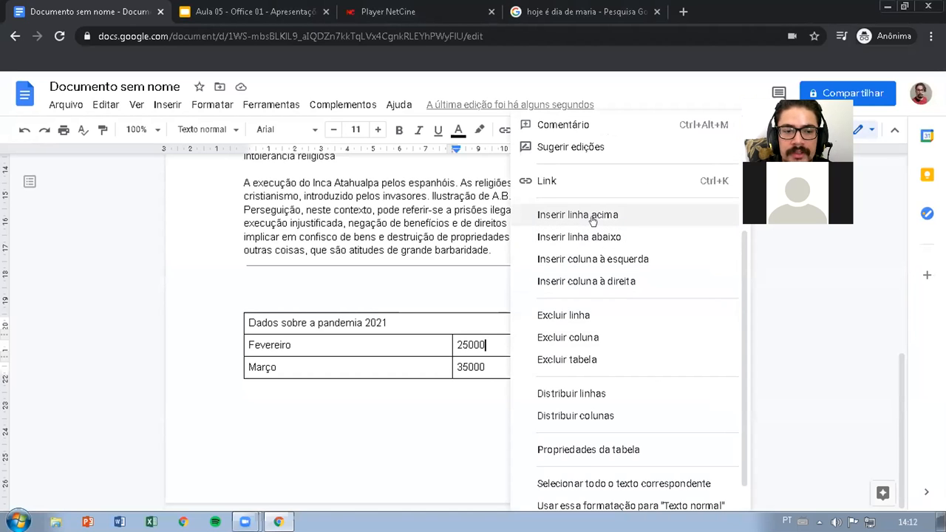
click(591, 218)
Enter the column headings "MêS" and "Óbitos" in the empty row above Fevereiro
text(MÊs)
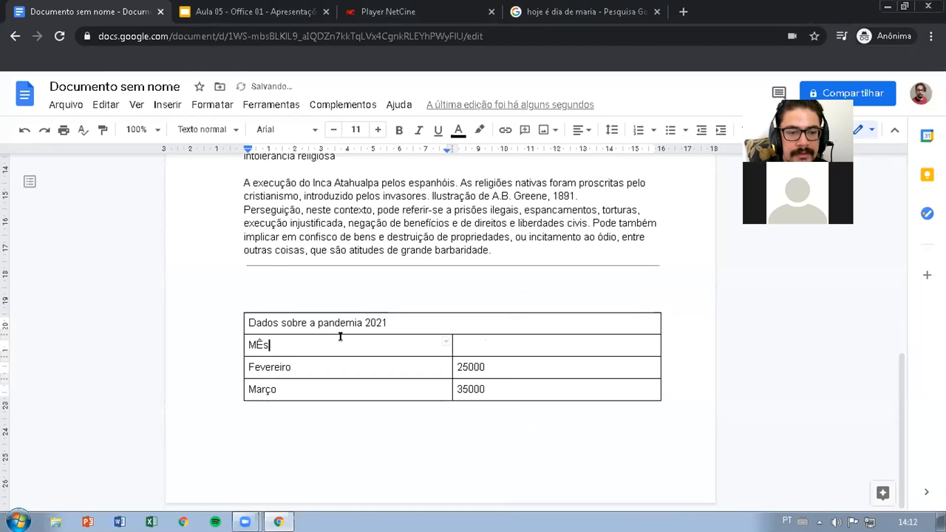
key(BackSpace)
key(BackSpace)
text(MÊ)
key(BackSpace)
text(ÊS)
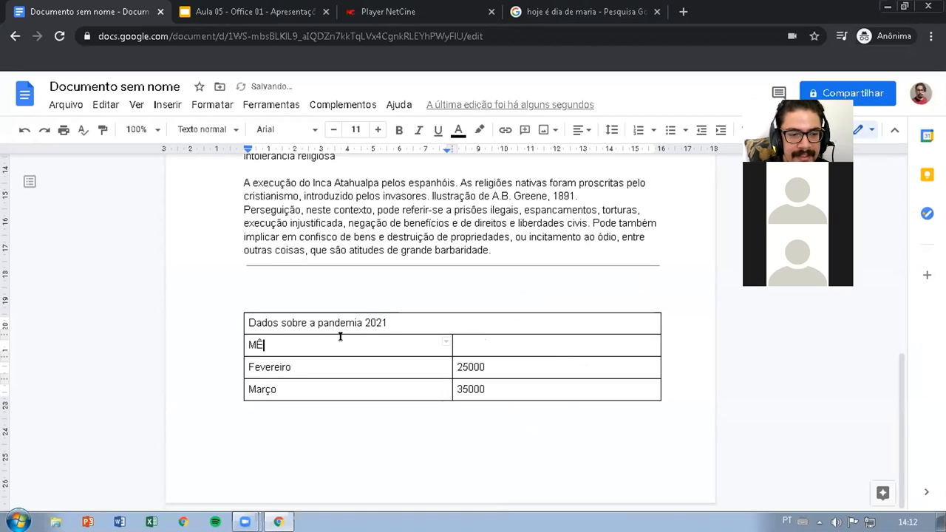
key(BackSpace)
key(BackSpace)
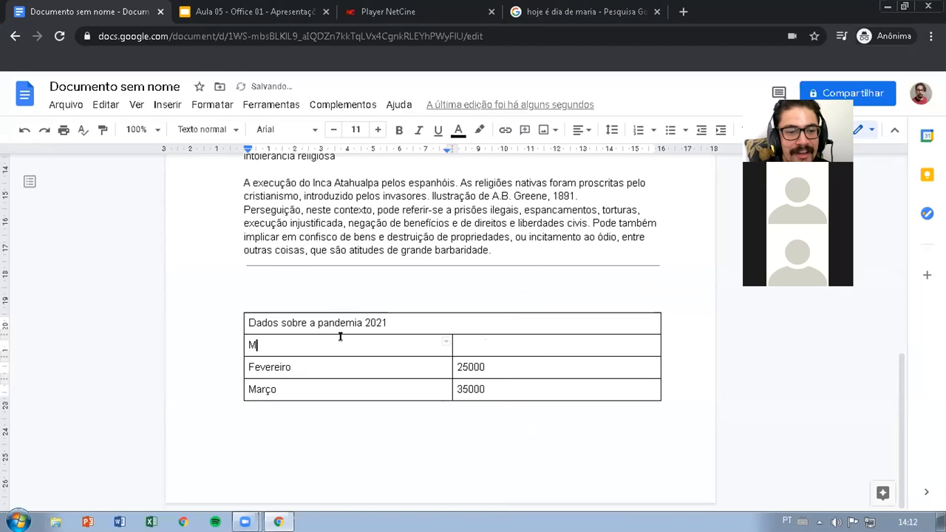
text(êS)
key(Tab)
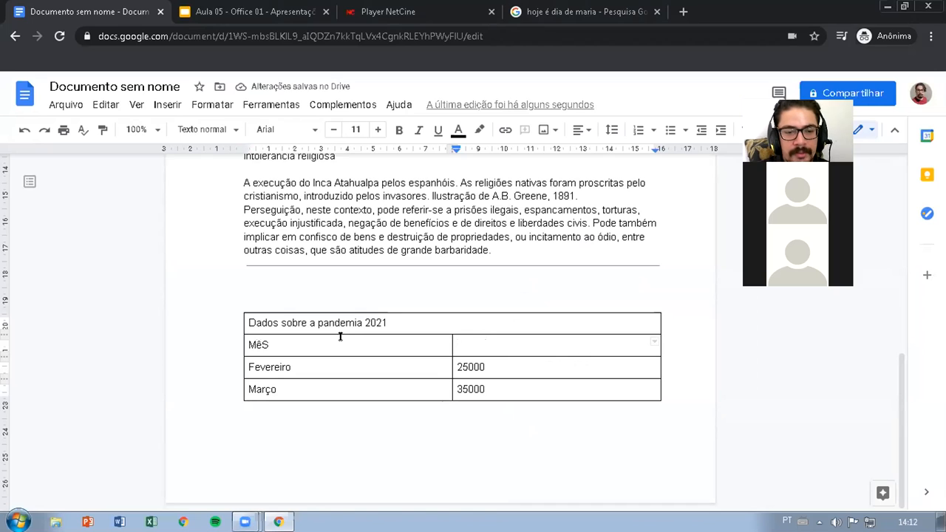
text(Óbitos)
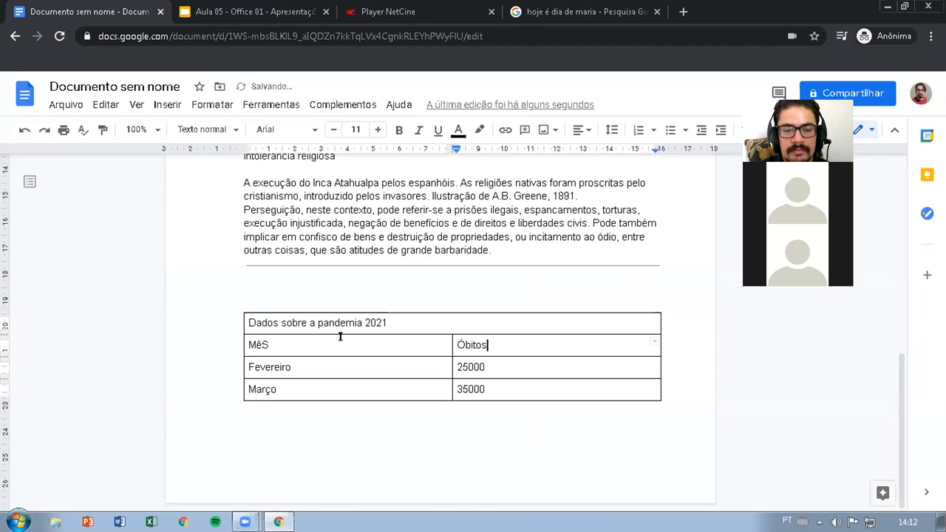
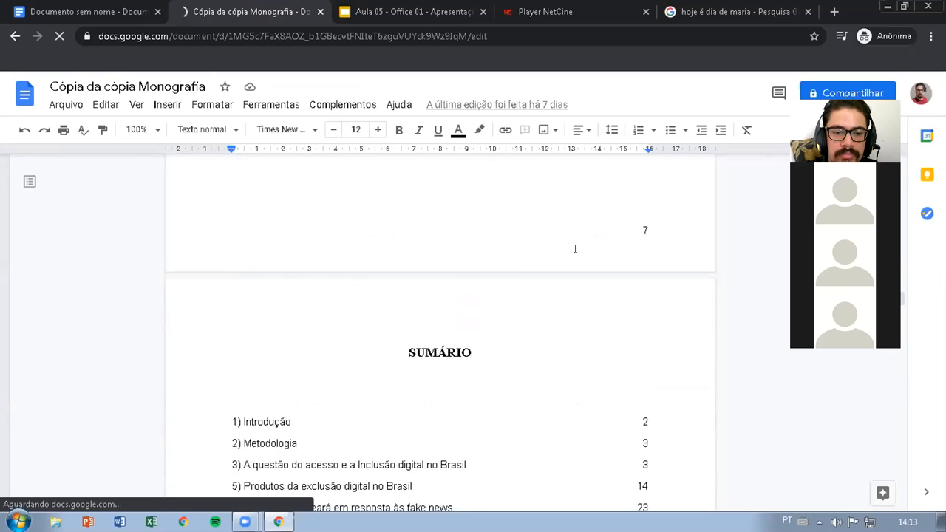
Examine the table of Internet use by age group and region in the "Cópia da cópia Monografia" document
scroll(571, 248, down, 20)
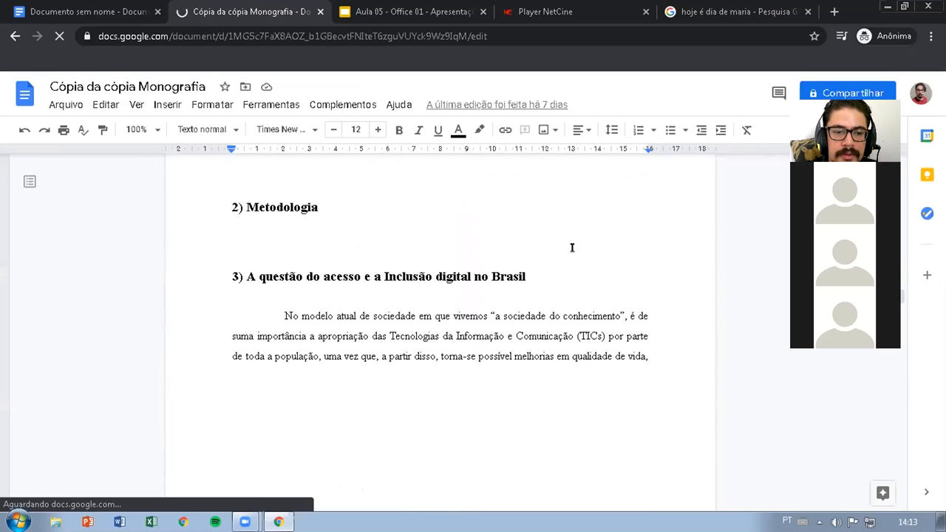
scroll(569, 242, down, 10)
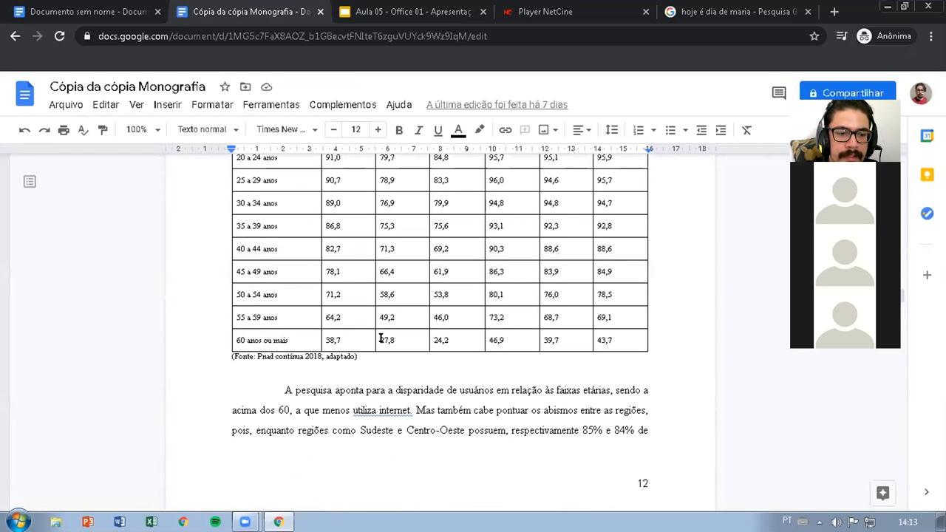
scroll(366, 349, up, 1)
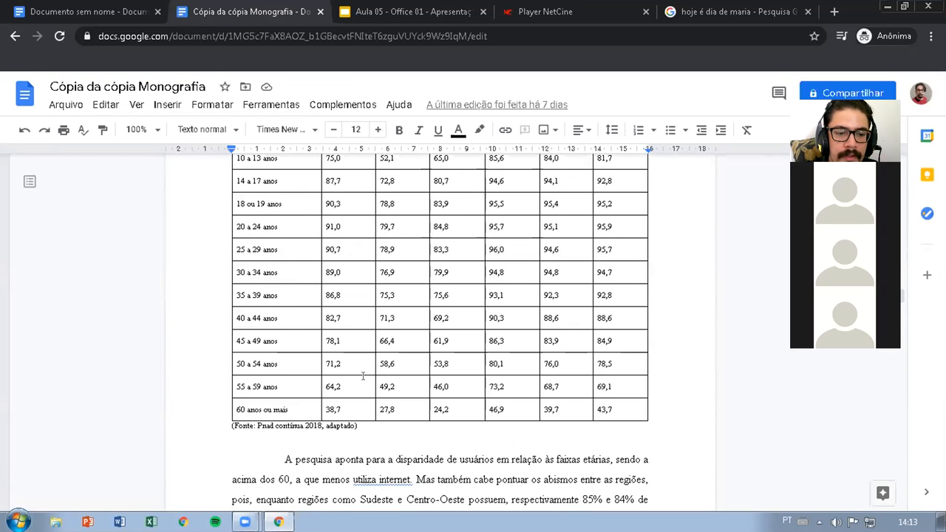
click(354, 418)
scroll(385, 397, up, 3)
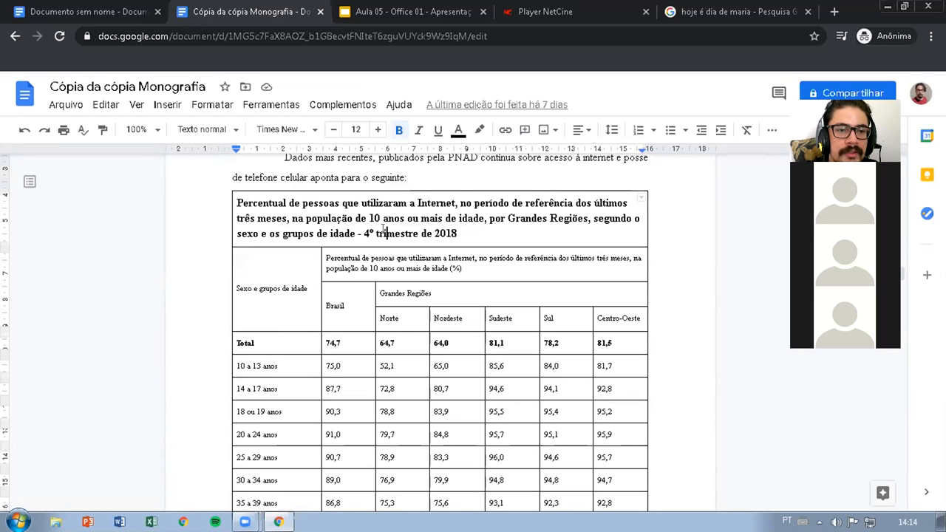
click(409, 370)
click(502, 387)
click(505, 411)
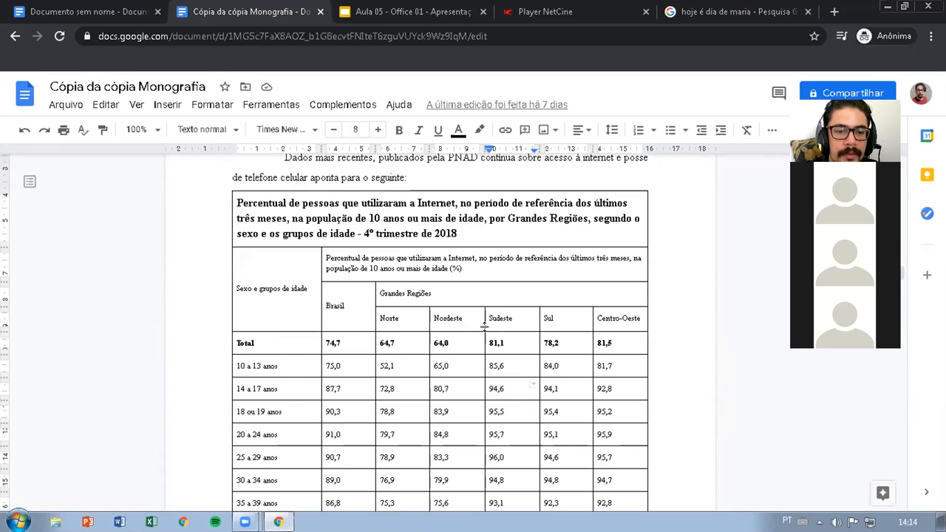
Reduce the font size of the bold title in the table's first row to 10
click(398, 217)
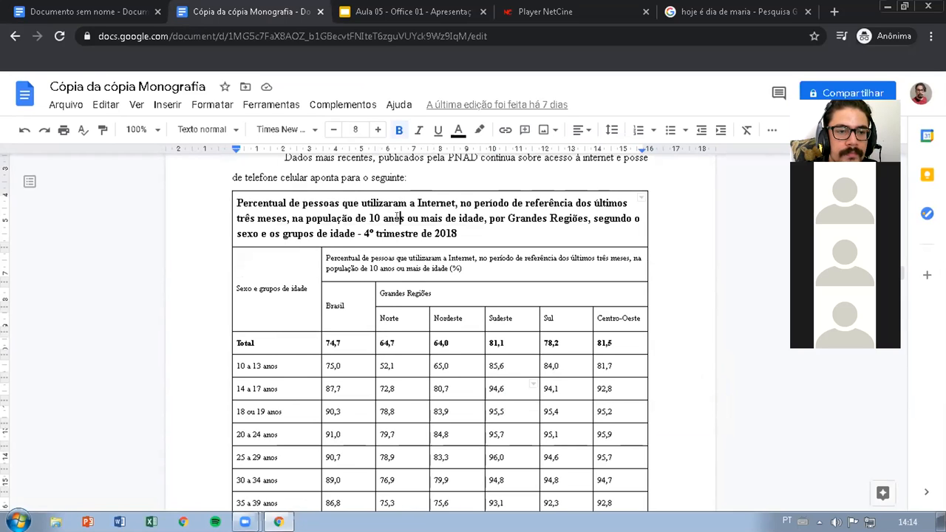
drag(457, 234, 207, 196)
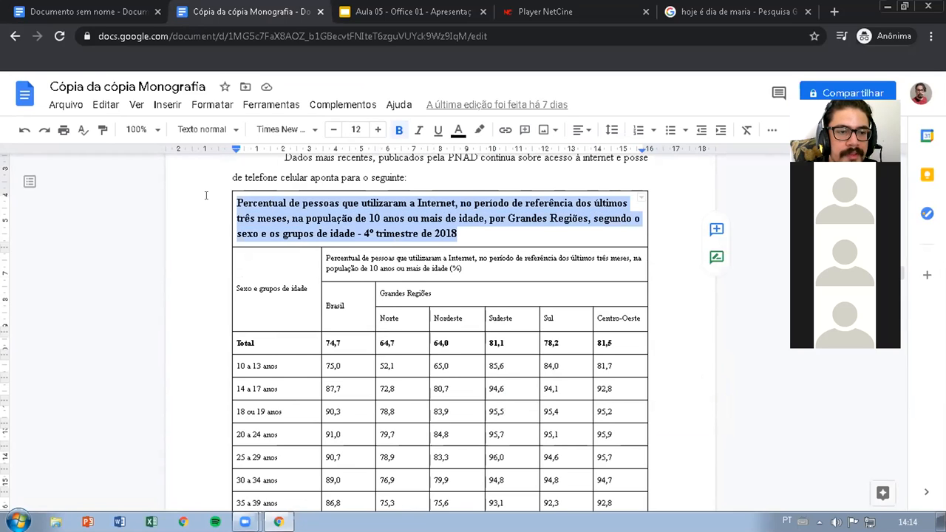
click(333, 130)
click(334, 129)
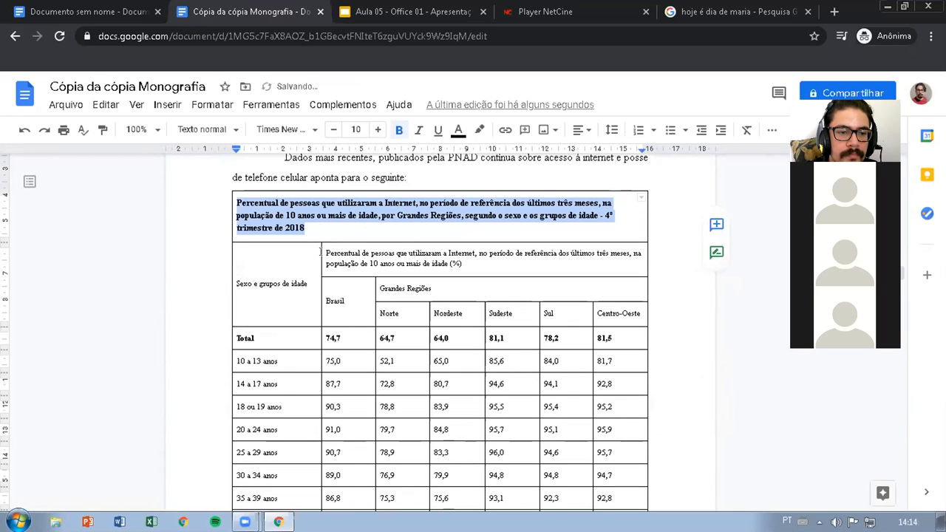
Set the font size of all table cells below the title row to 10
click(325, 253)
drag(325, 251, 618, 395)
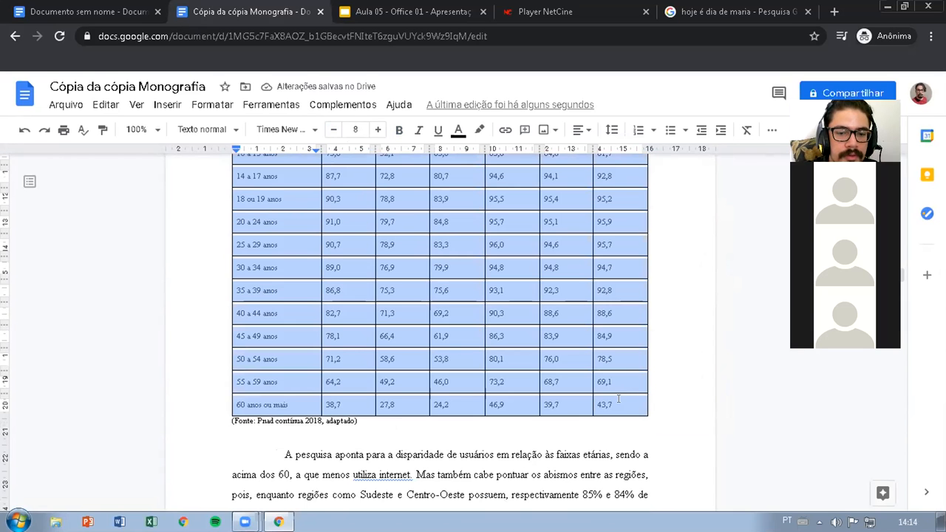
click(375, 130)
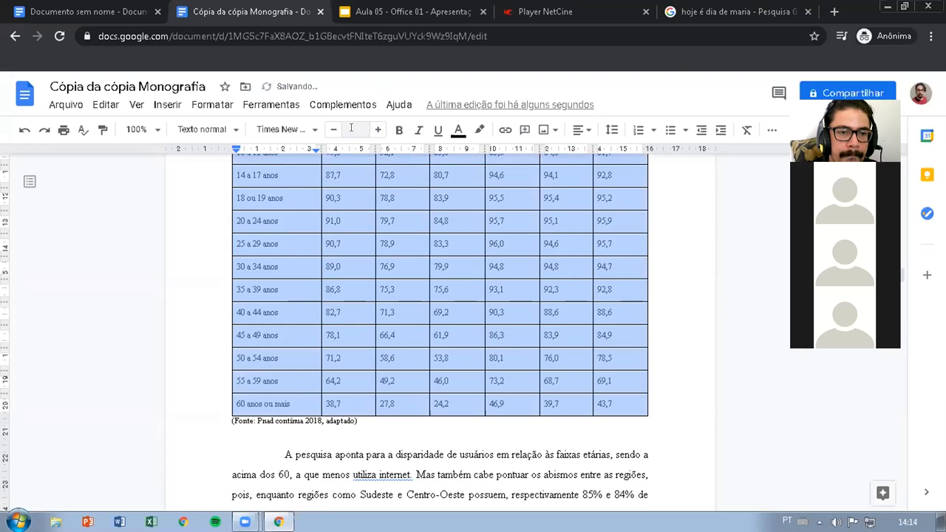
click(356, 130)
key(Escape)
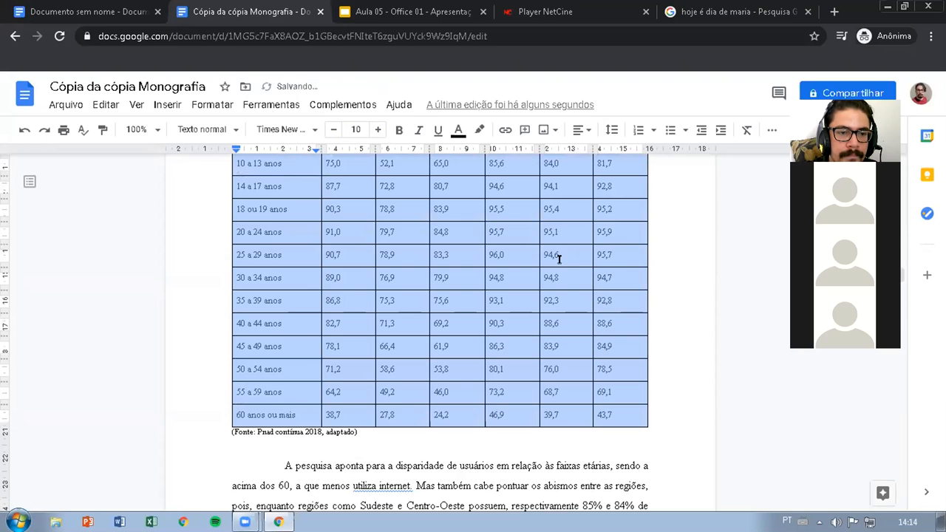
Increase the font size of the "(Fonte: Pnad contínua 2018, adaptado)" source note below the table by one point
click(376, 443)
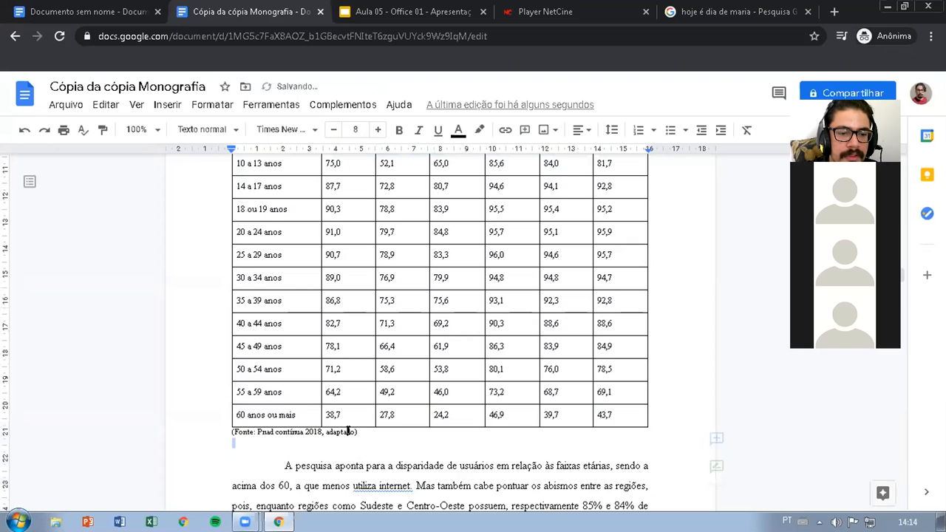
drag(363, 431, 199, 425)
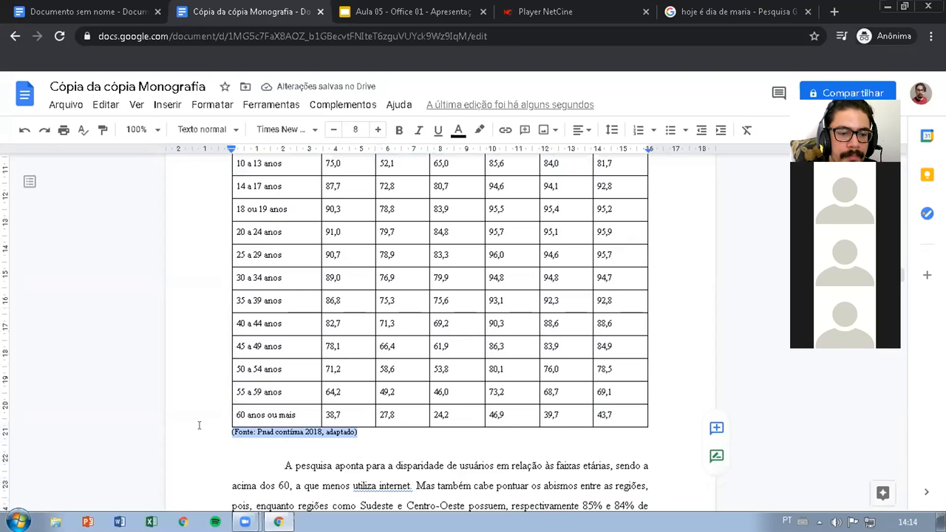
click(377, 130)
Review the reformatted table from its title row to the source note and the text around it
click(526, 367)
scroll(526, 367, up, 5)
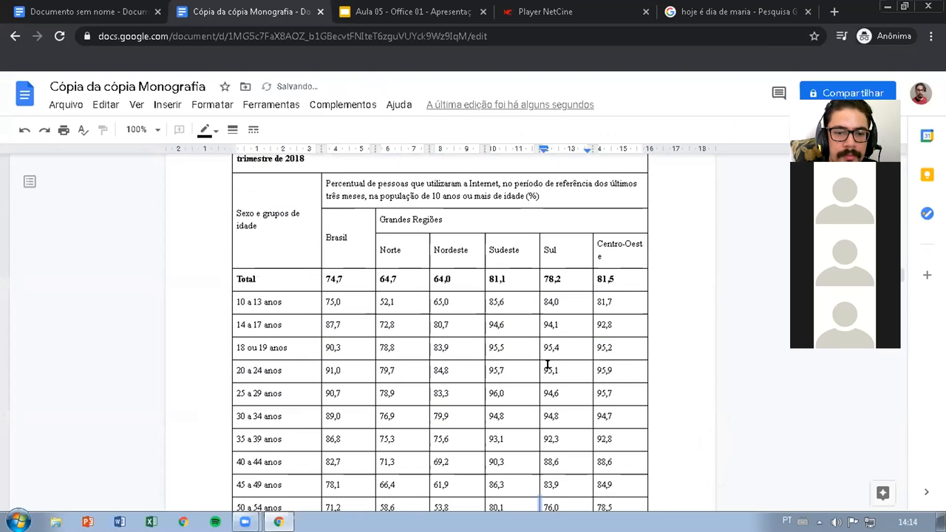
scroll(454, 329, down, 2)
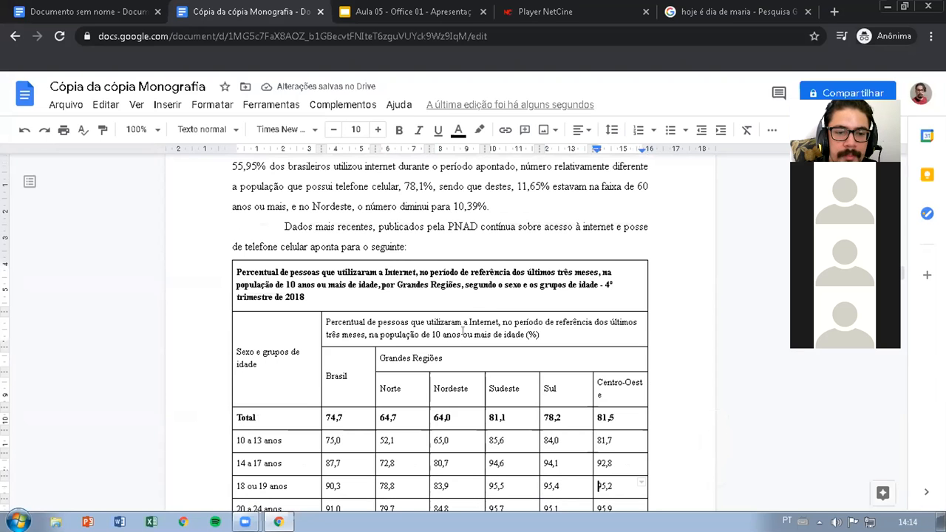
scroll(522, 319, down, 2)
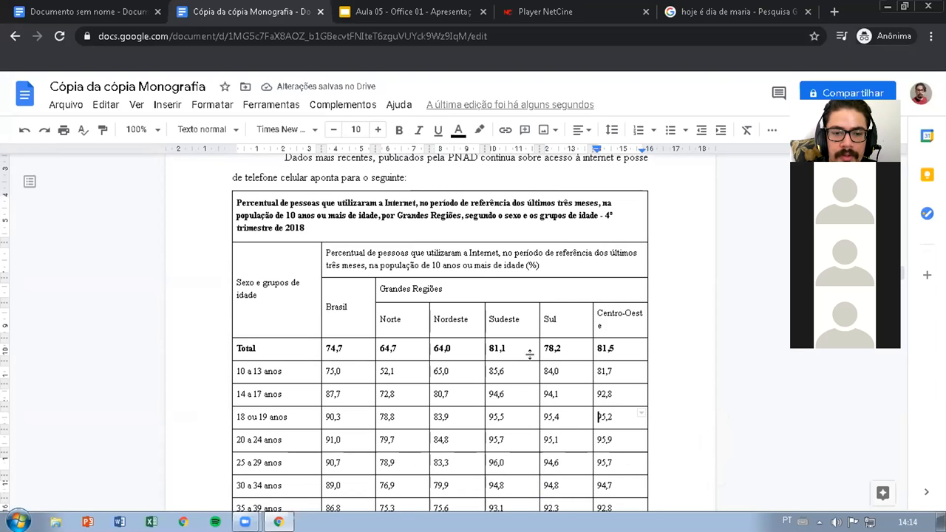
scroll(530, 355, down, 1)
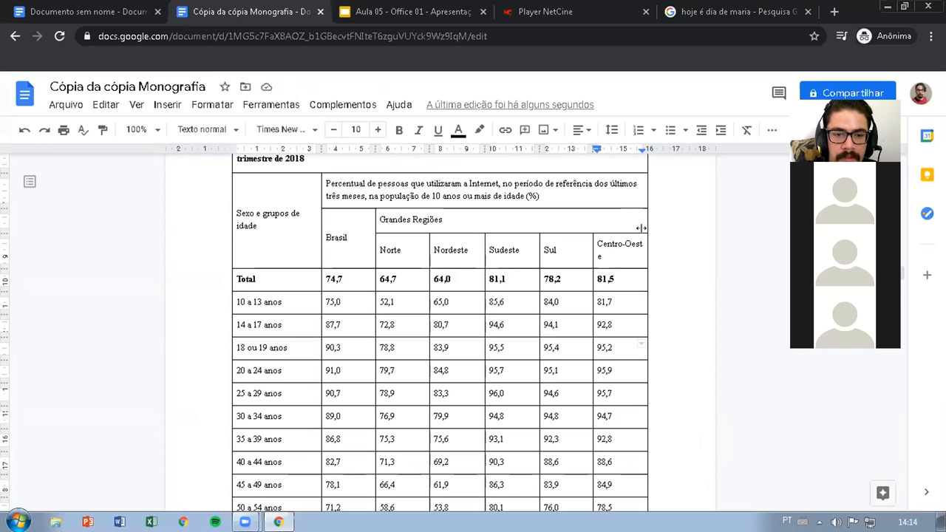
scroll(631, 306, down, 2)
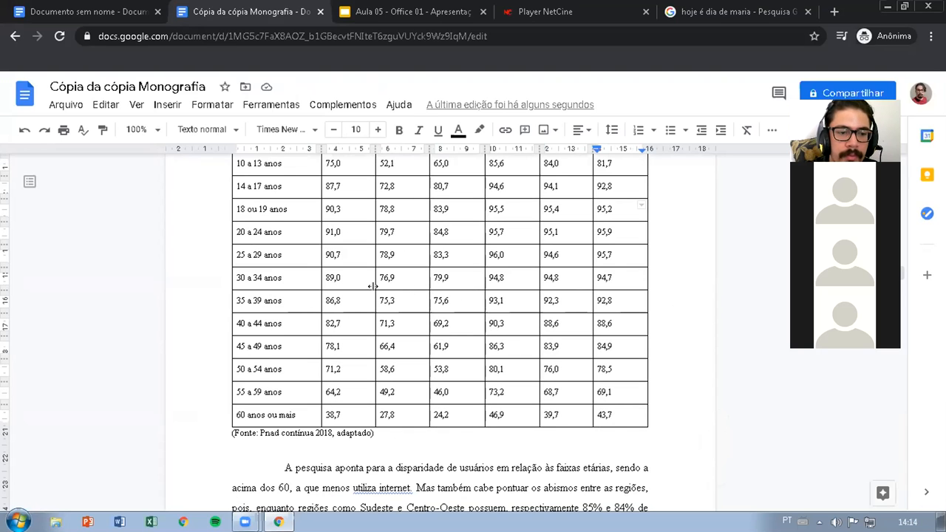
scroll(478, 306, up, 12)
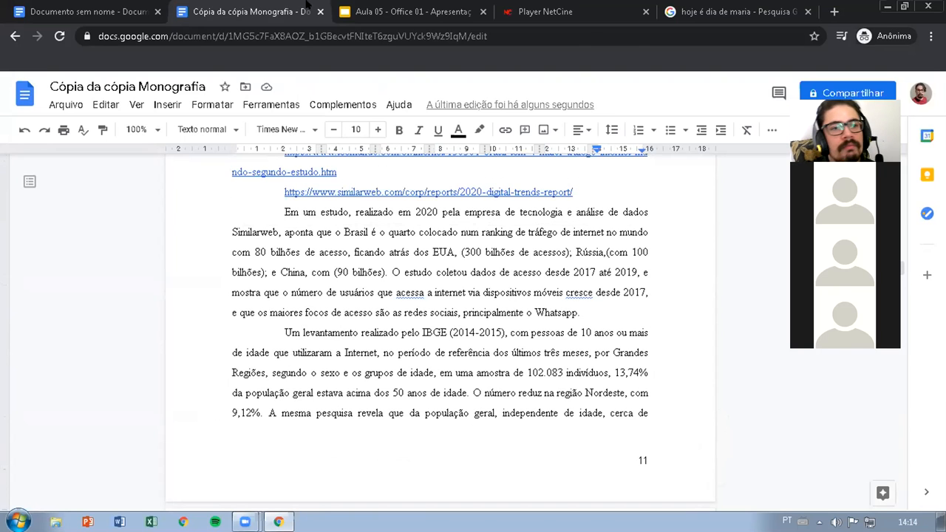
Switch to the "Aula 05 - Office 01" presentation in Google Slides and view the "Desenhos" and "Gráficos" slides
click(384, 9)
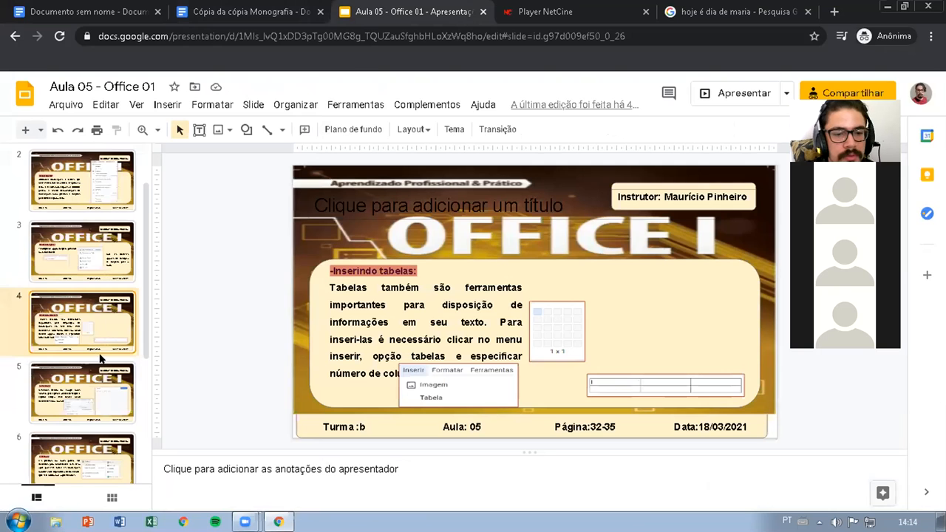
scroll(102, 360, down, 2)
click(104, 265)
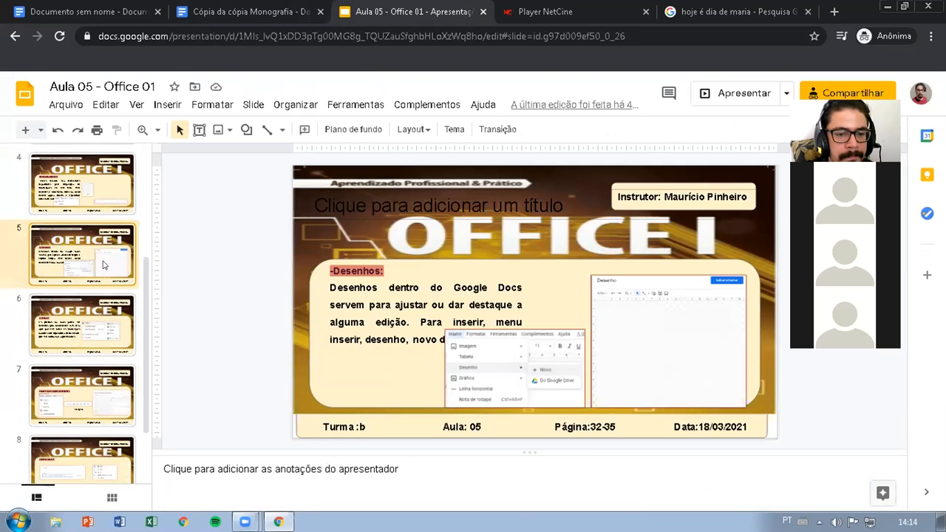
click(108, 332)
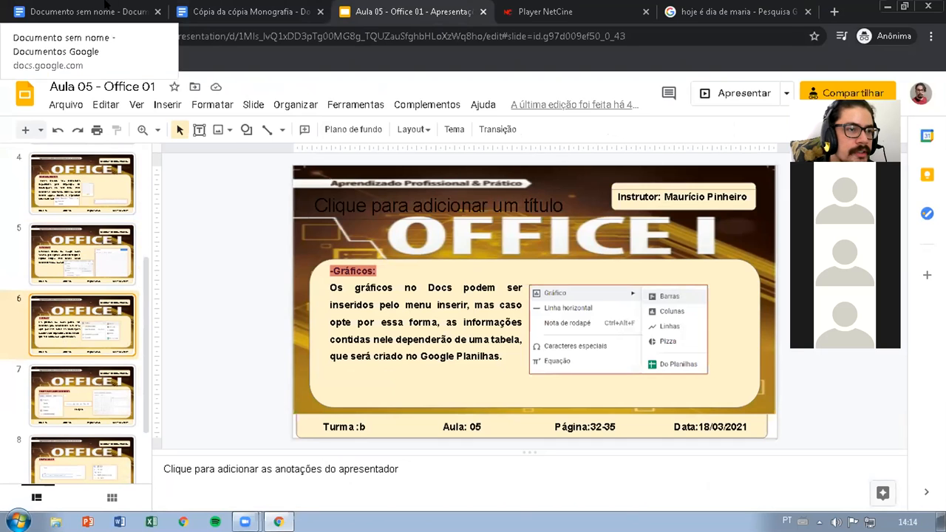
Return to "Documento sem nome" in Google Docs and insert a line chart on a new line after the last paragraph
click(89, 11)
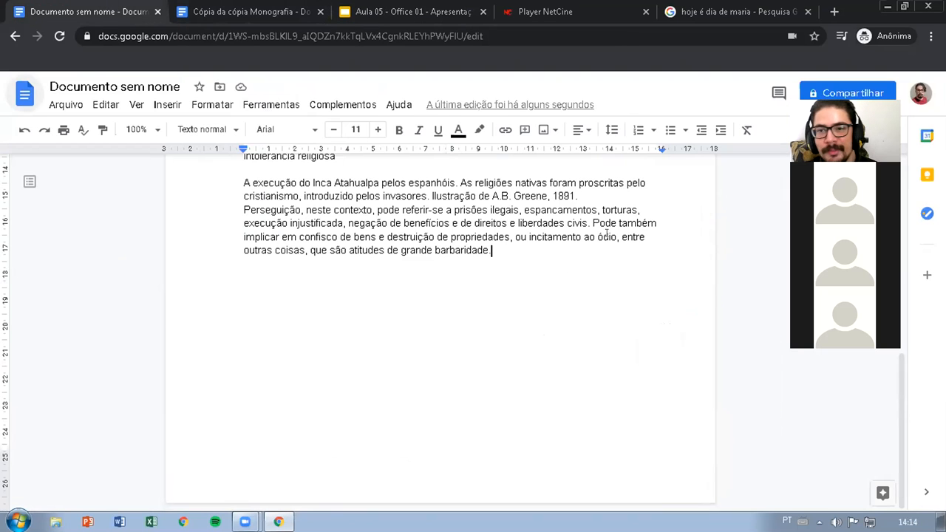
key(Return)
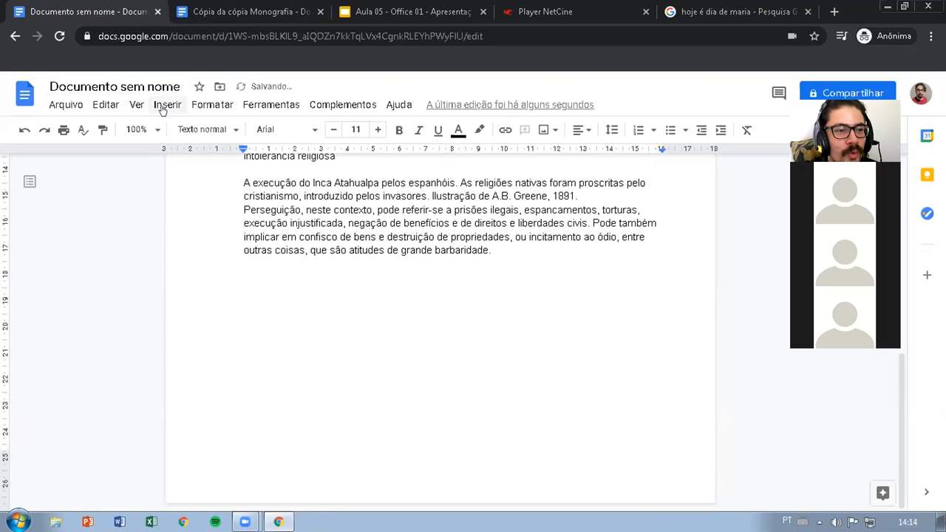
click(164, 104)
mouse_move(185, 196)
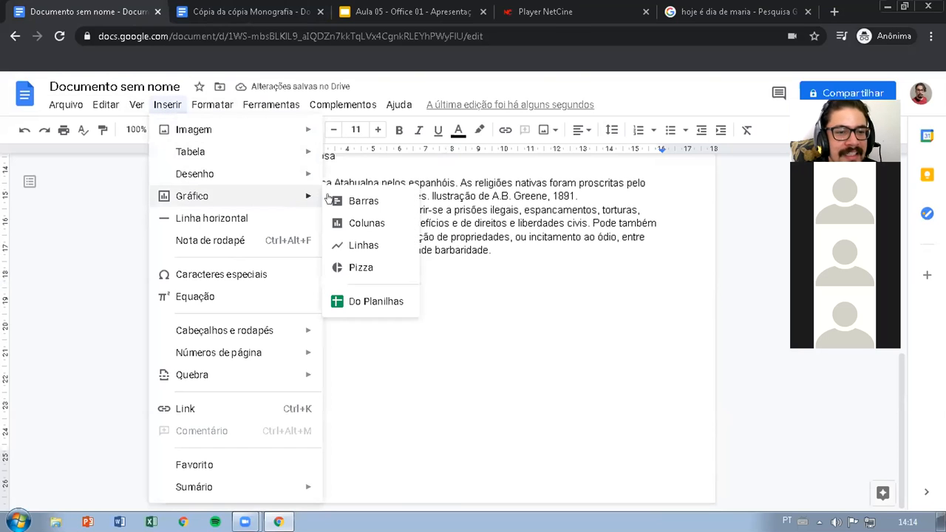
click(362, 244)
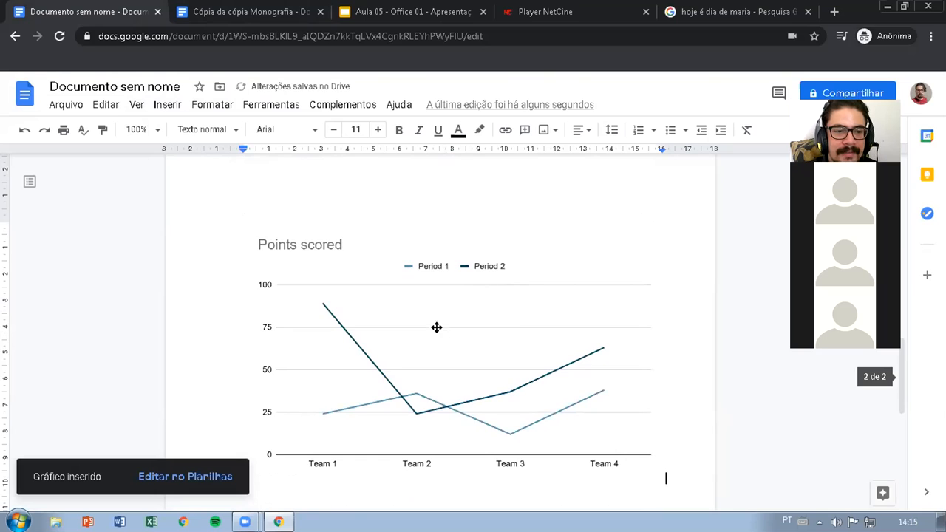
Open the original Google Sheets spreadsheet linked to the "Points scored" line chart and select an empty cell beside its chart
scroll(414, 327, down, 1)
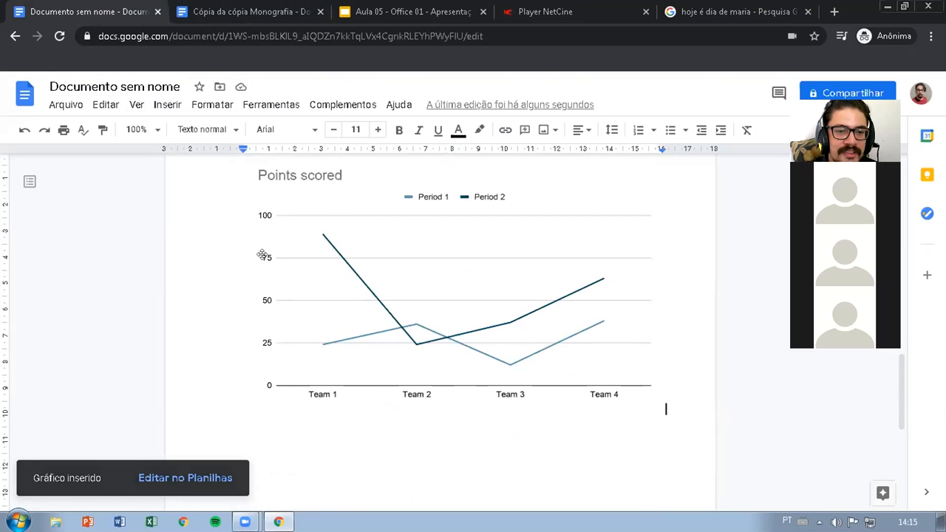
scroll(370, 279, up, 1)
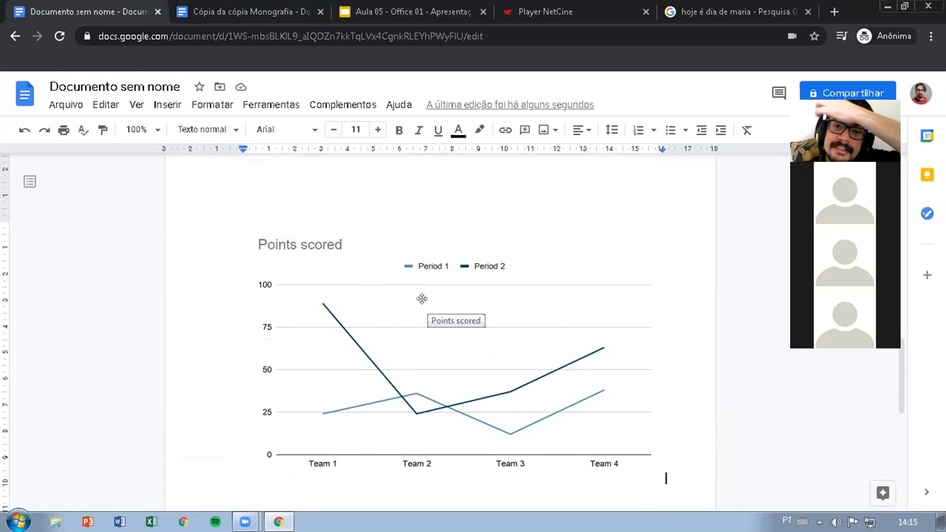
scroll(418, 303, up, 2)
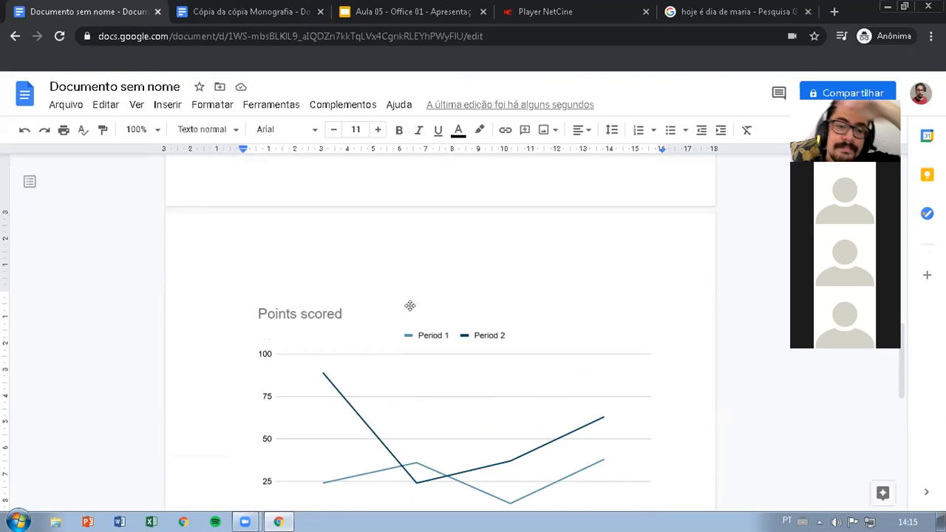
scroll(431, 337, up, 3)
scroll(416, 331, down, 6)
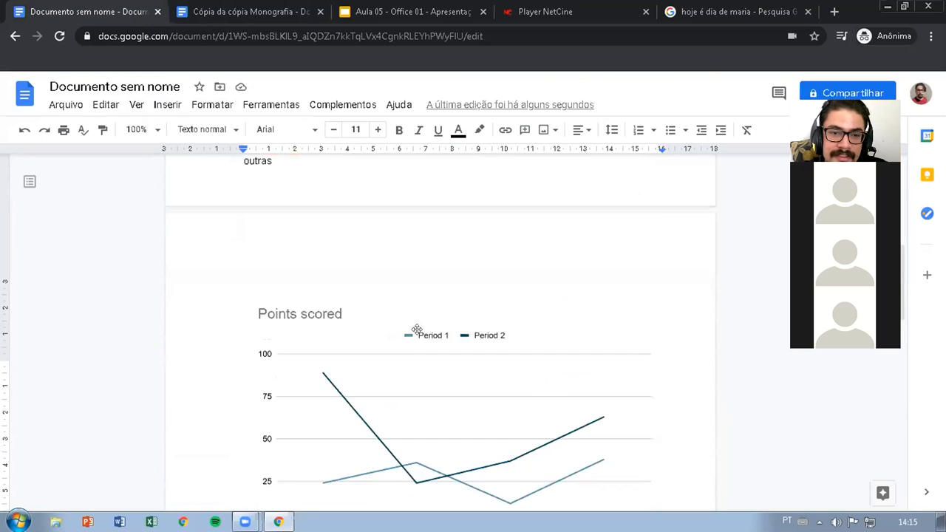
scroll(451, 308, up, 1)
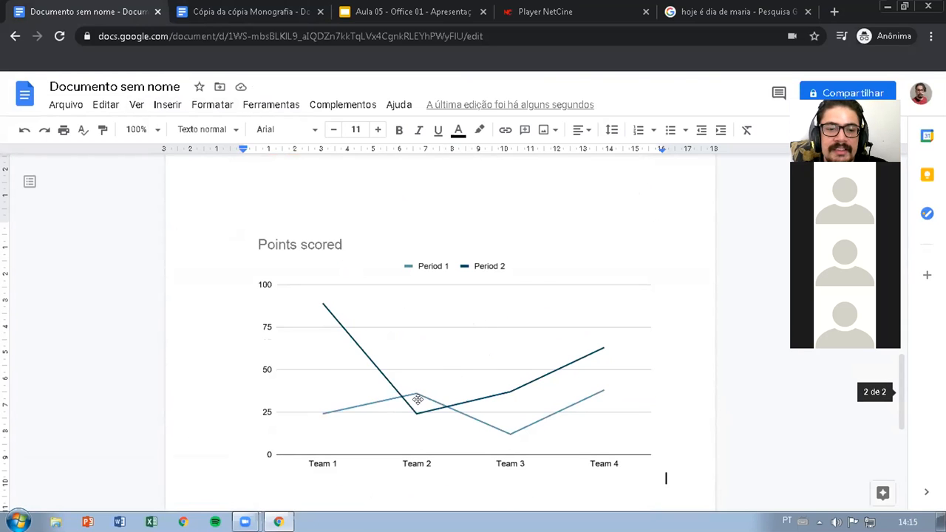
click(478, 341)
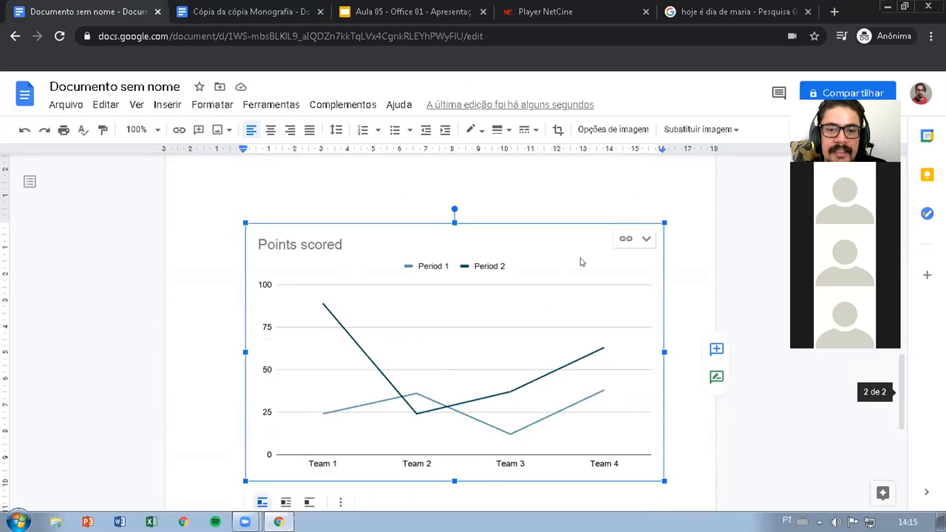
click(646, 238)
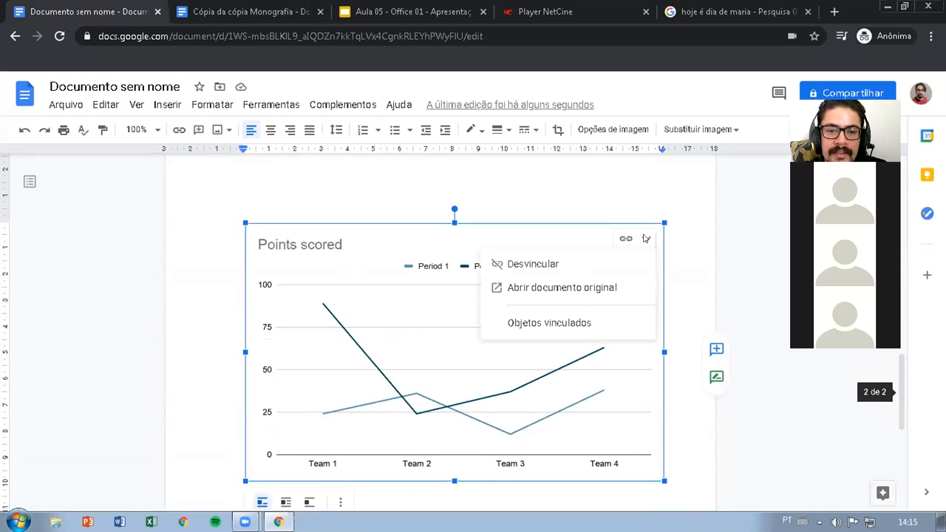
click(569, 290)
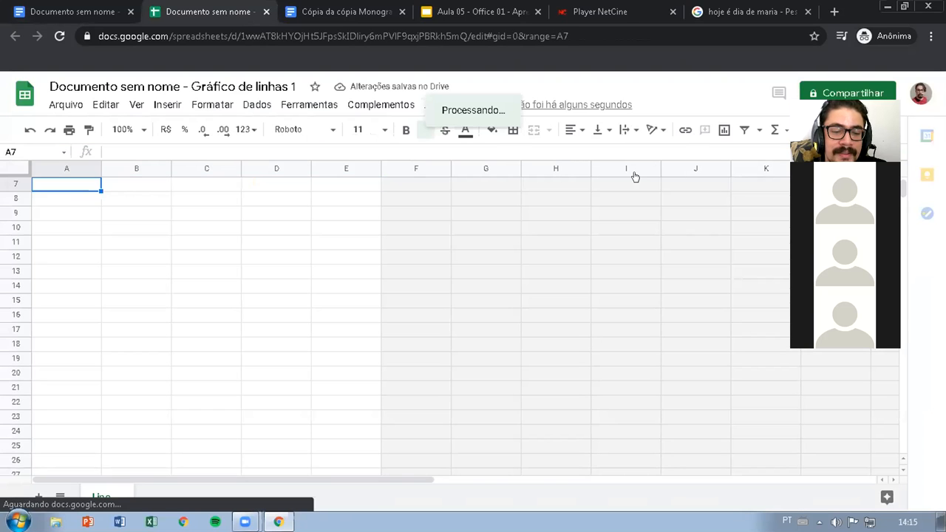
click(519, 276)
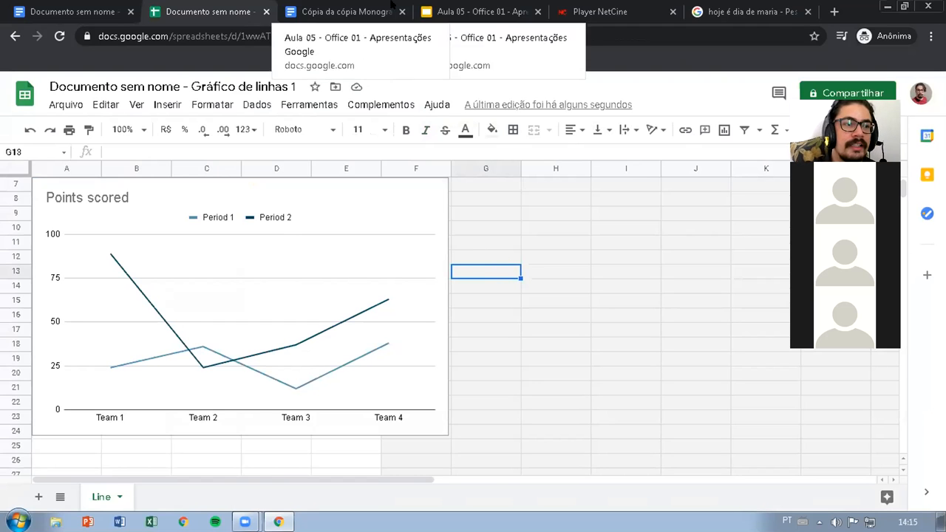
Compare the "Points scored" line chart in Google Docs with its linked Google Sheets spreadsheet and view the chart types available for insertion in the document
click(70, 11)
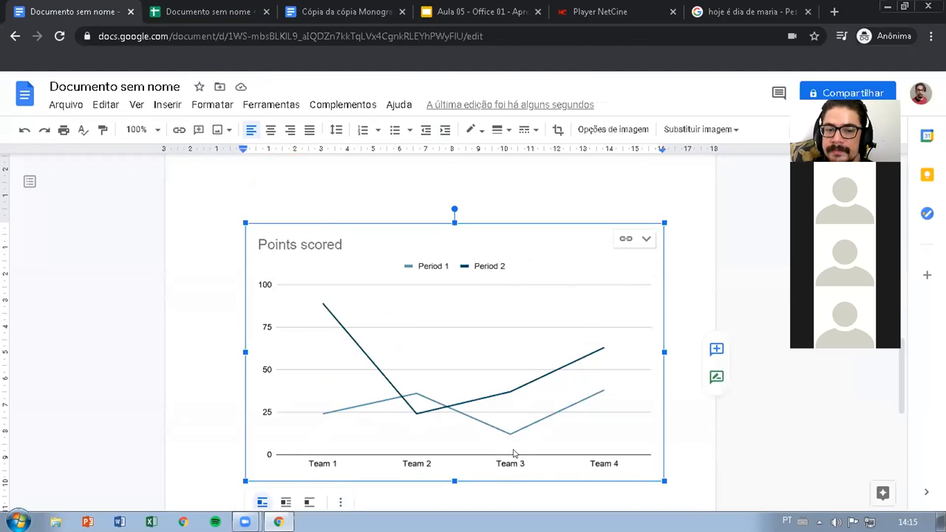
click(228, 16)
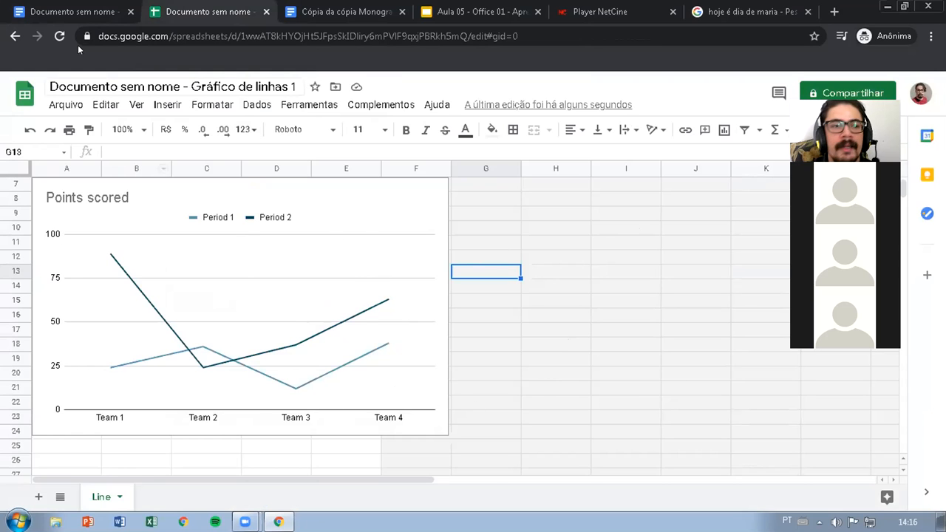
click(70, 11)
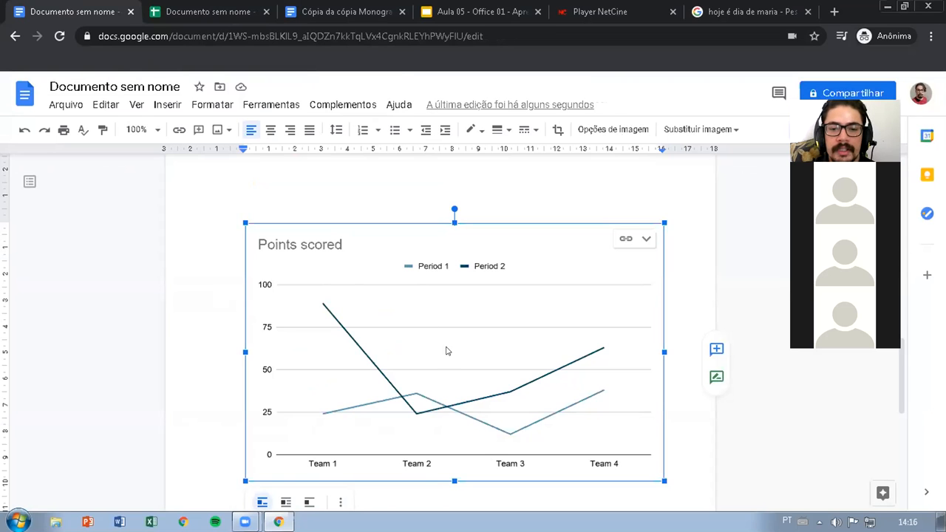
click(167, 104)
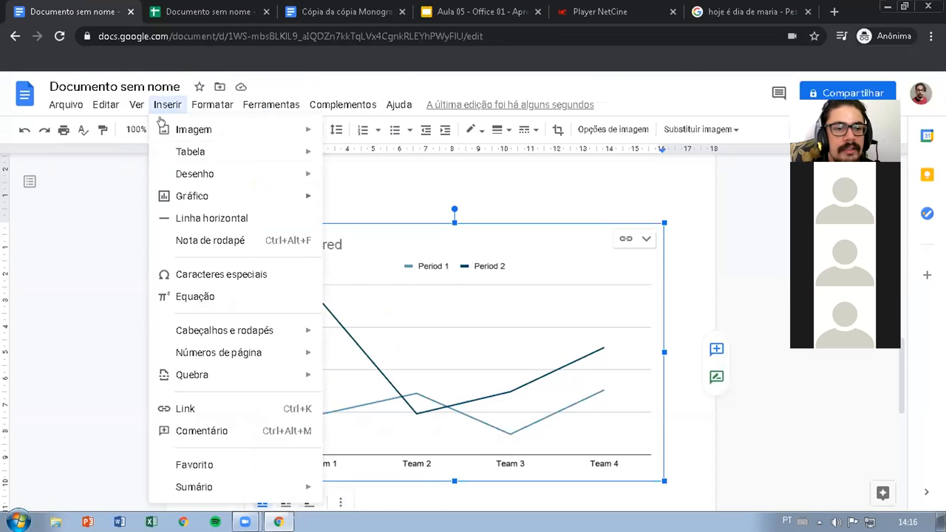
mouse_move(243, 195)
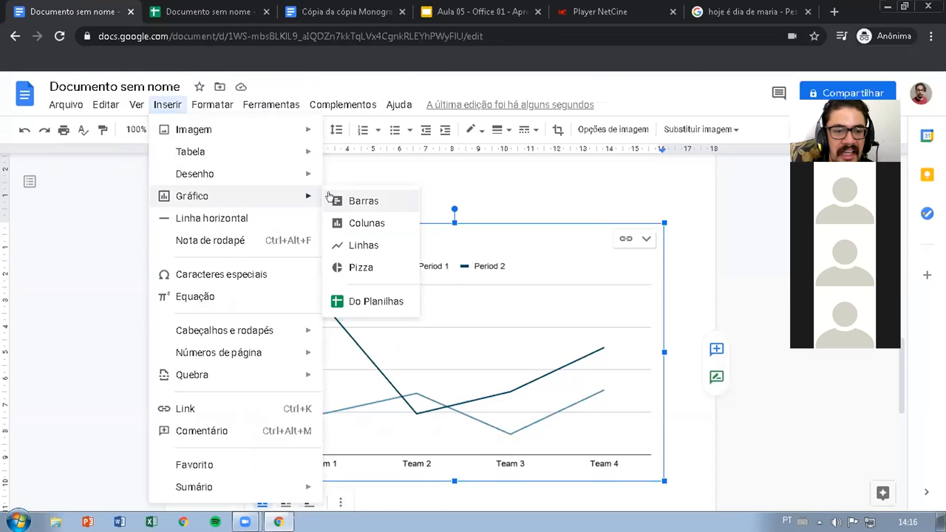
click(706, 216)
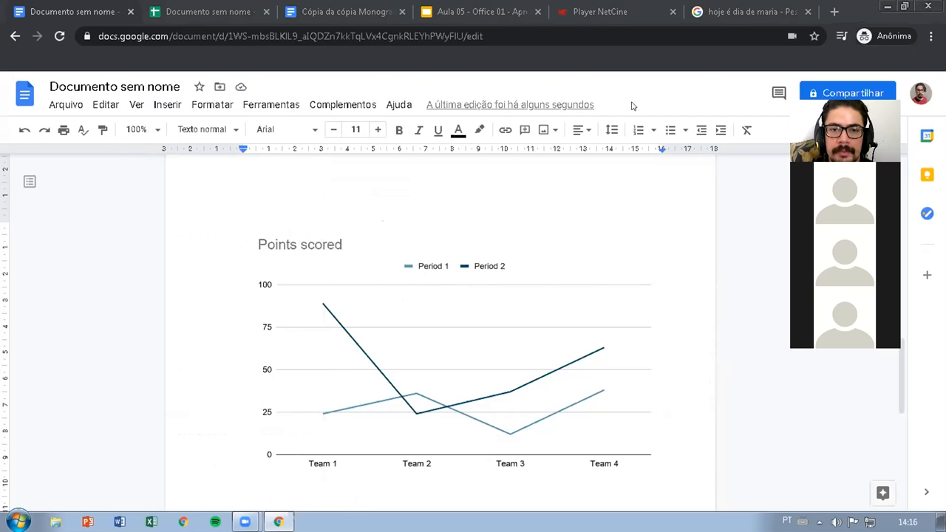
Replace the "Points scored" line chart in the document with a pie chart
click(545, 303)
key(Delete)
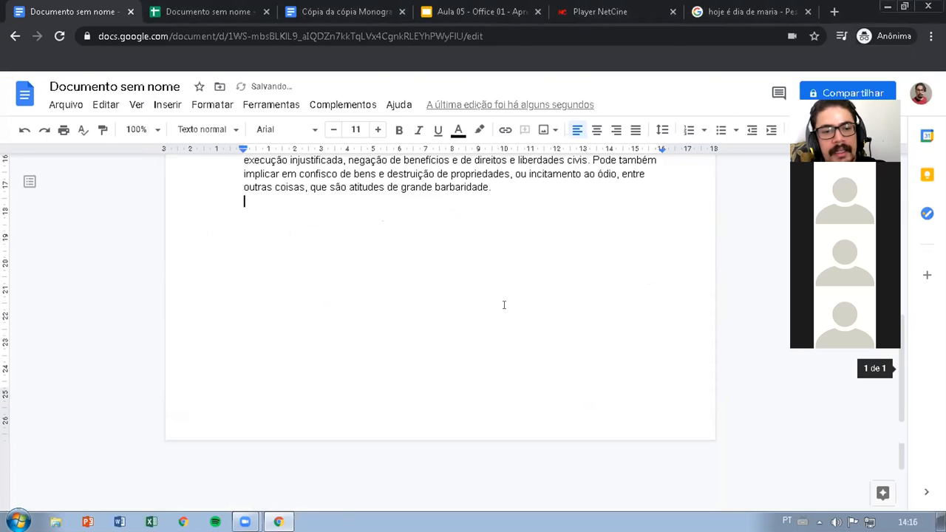
click(170, 105)
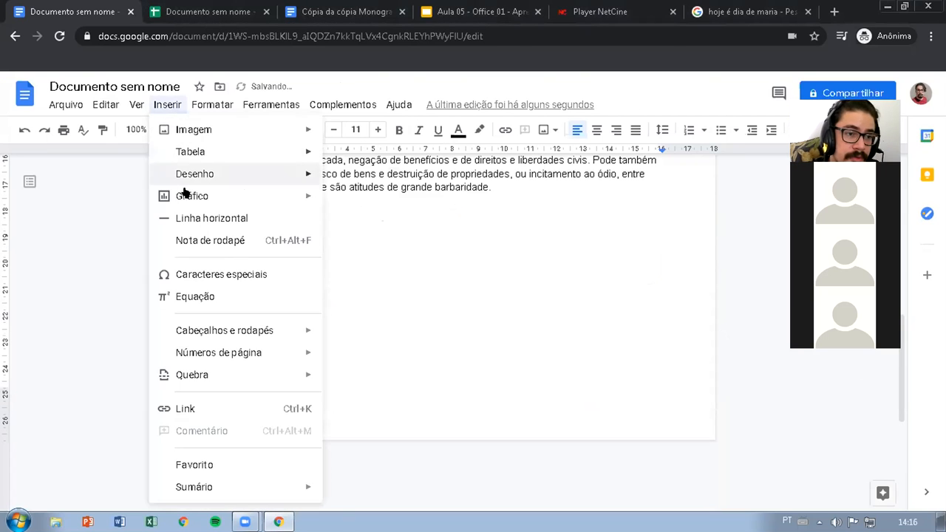
mouse_move(185, 195)
click(352, 268)
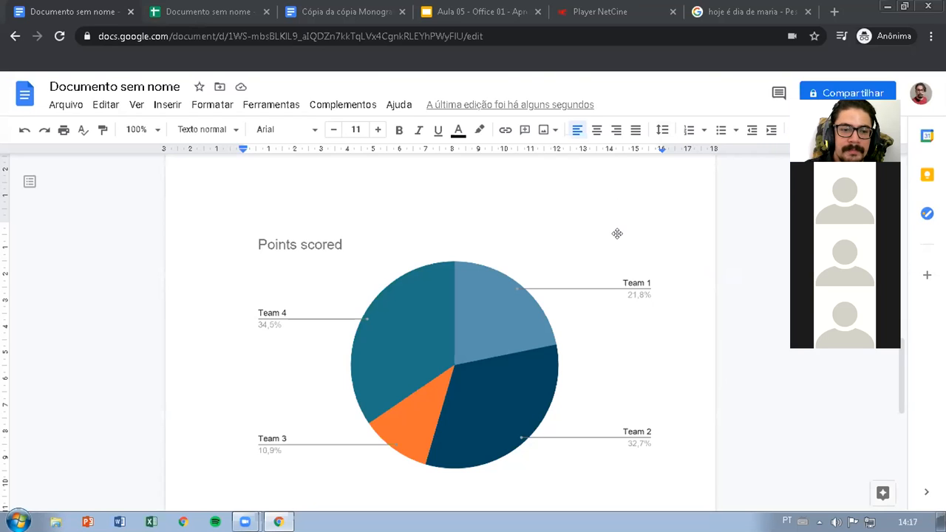
click(695, 219)
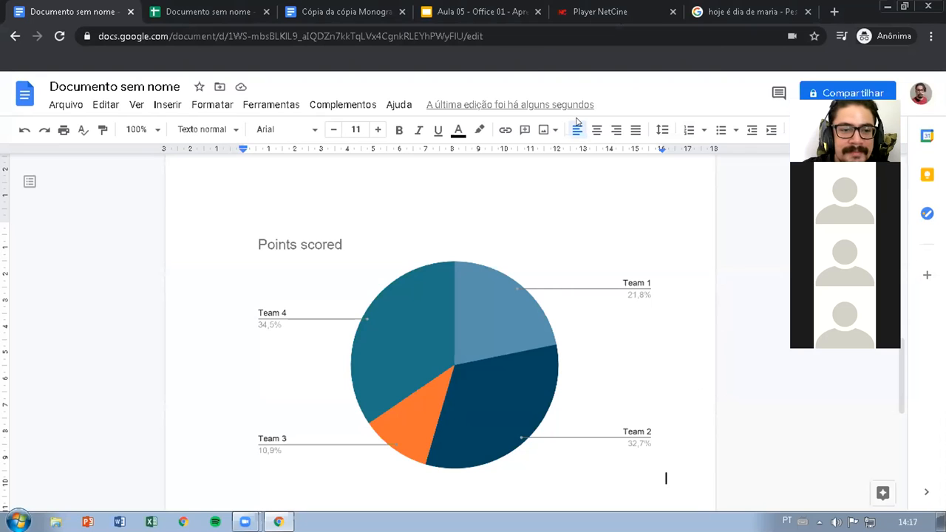
Delete the pie chart from the document and switch to the "Documento sem nome - Gráfico de linhas 1" spreadsheet in Google Sheets
click(458, 305)
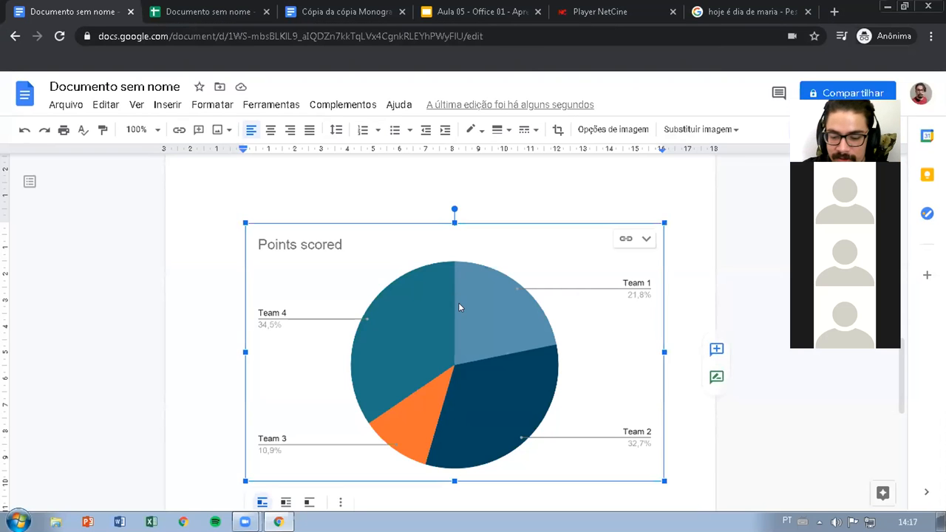
key(Delete)
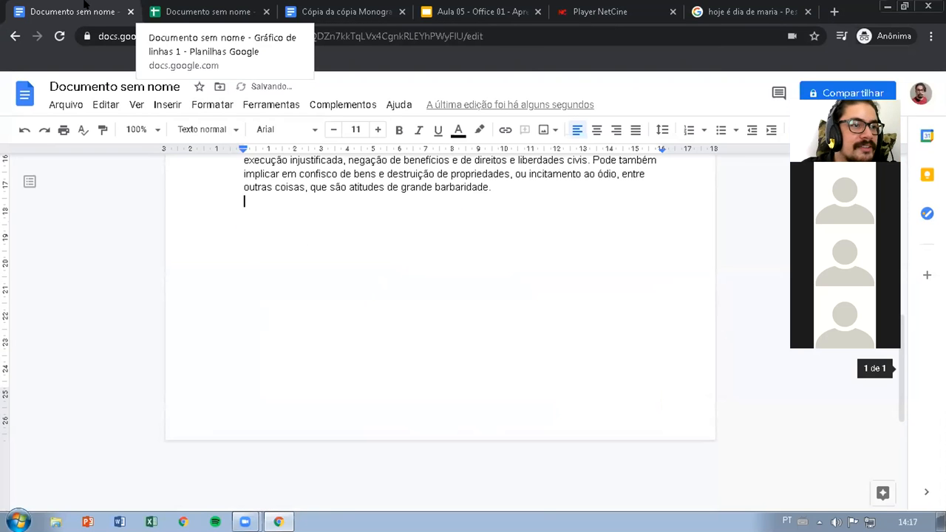
click(194, 11)
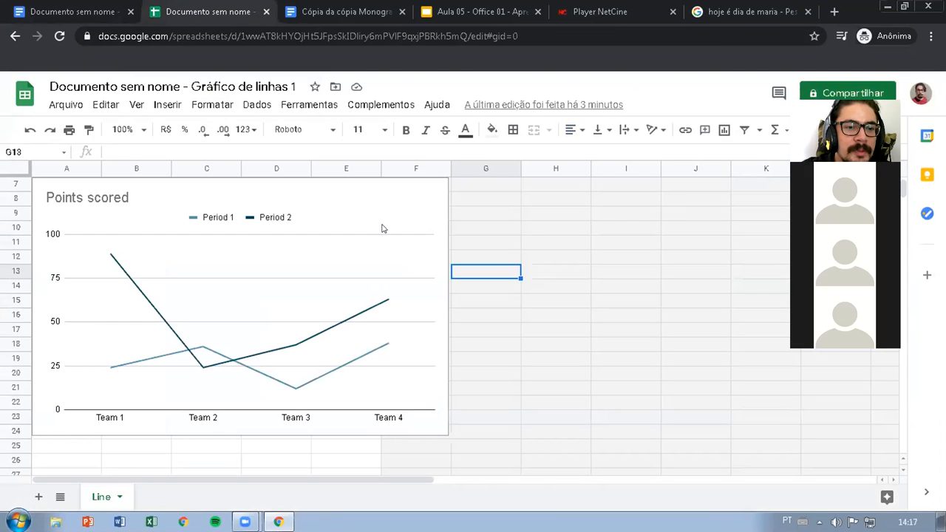